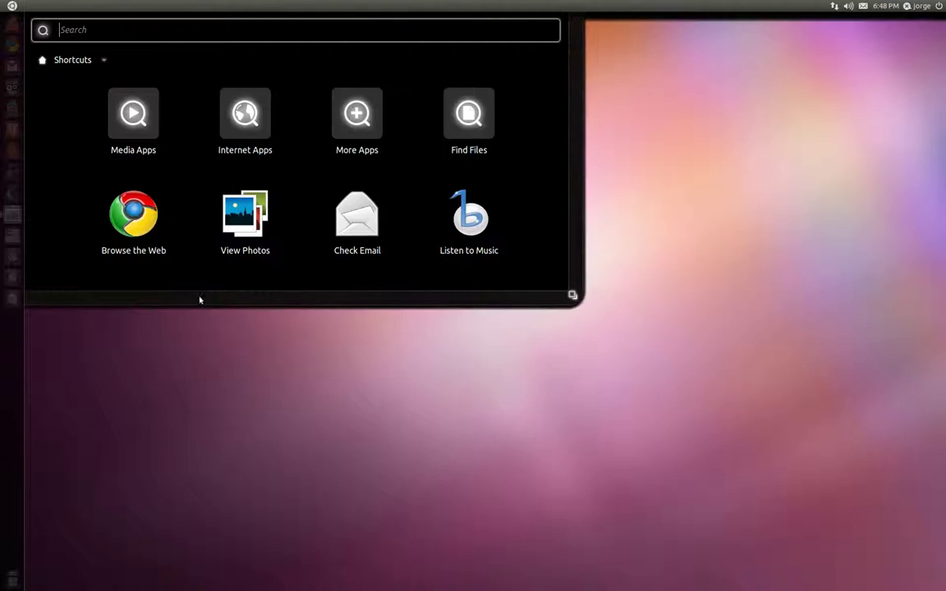
Search the Dash for gedit and launch the text editor
{"action": "key", "text": "super"}
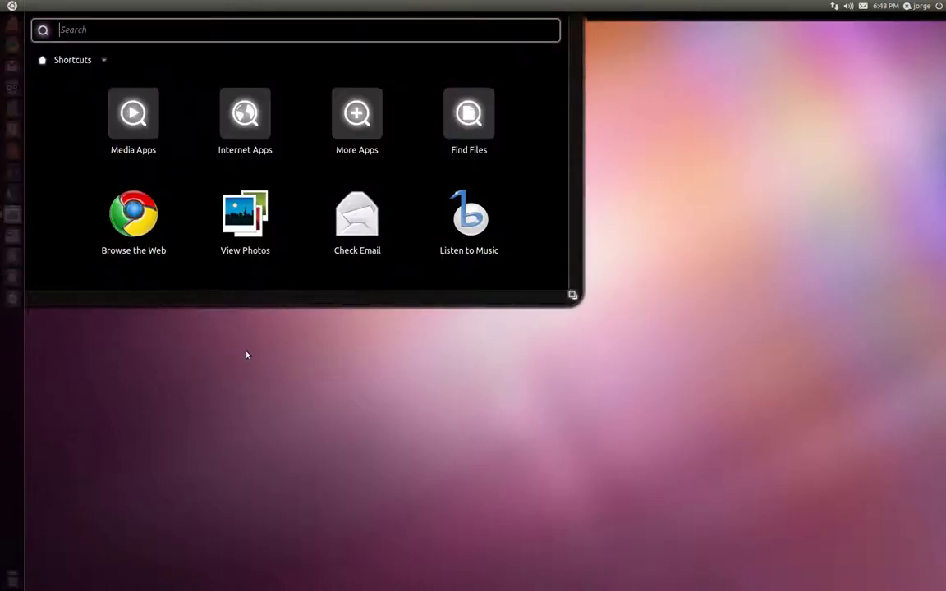
{"action": "left_click", "coordinate": [247, 355]}
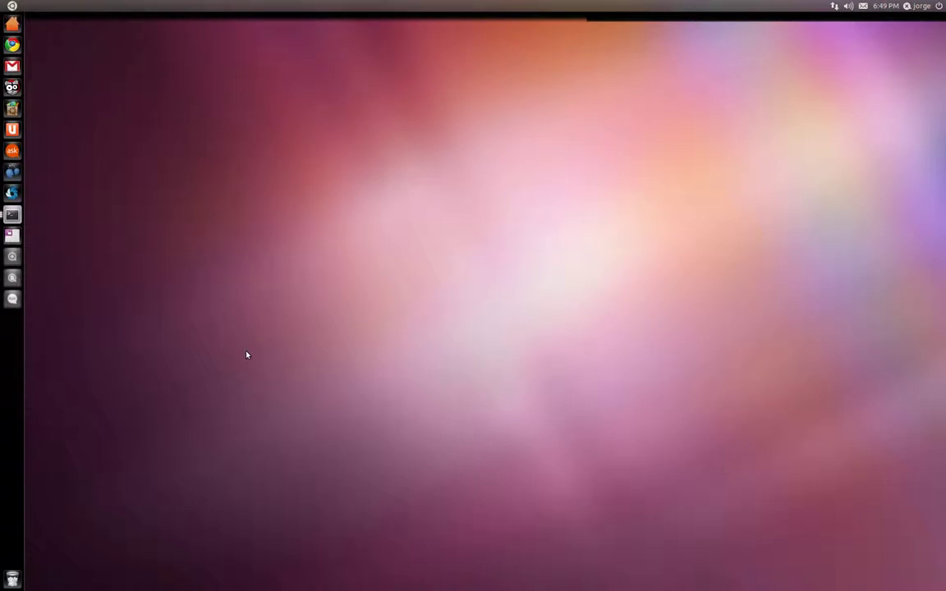
{"action": "key", "text": "super"}
{"action": "type", "text": "gedit"}
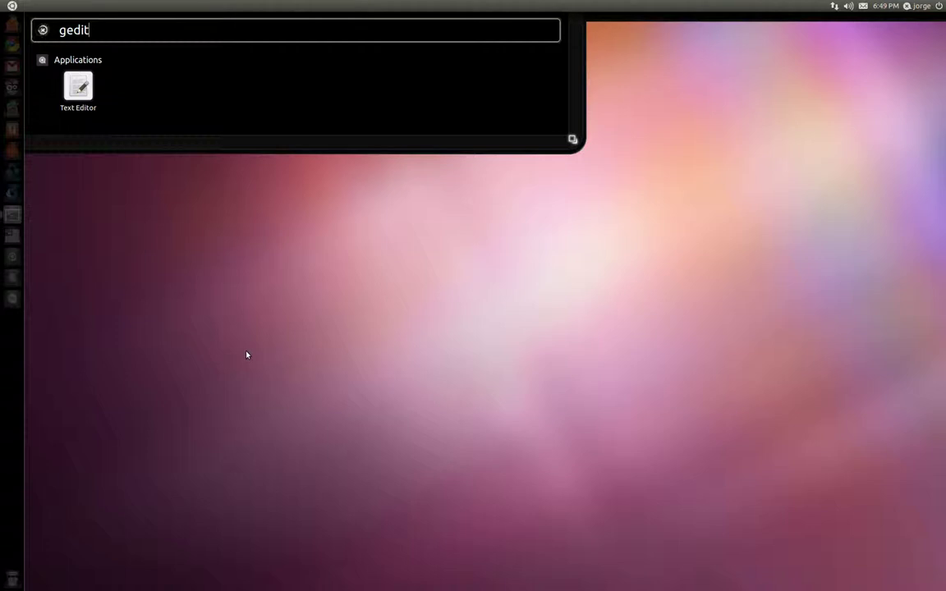
{"action": "key", "text": "Return"}
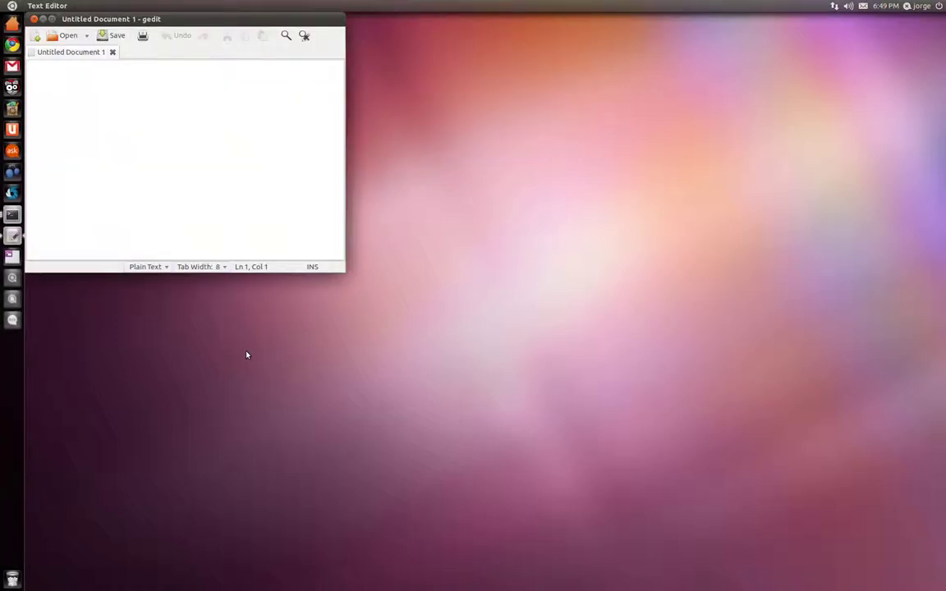
Search the Dash for edit, browse through the application results, and expand them to the full list
{"action": "key", "text": "super"}
{"action": "type", "text": "edit"}
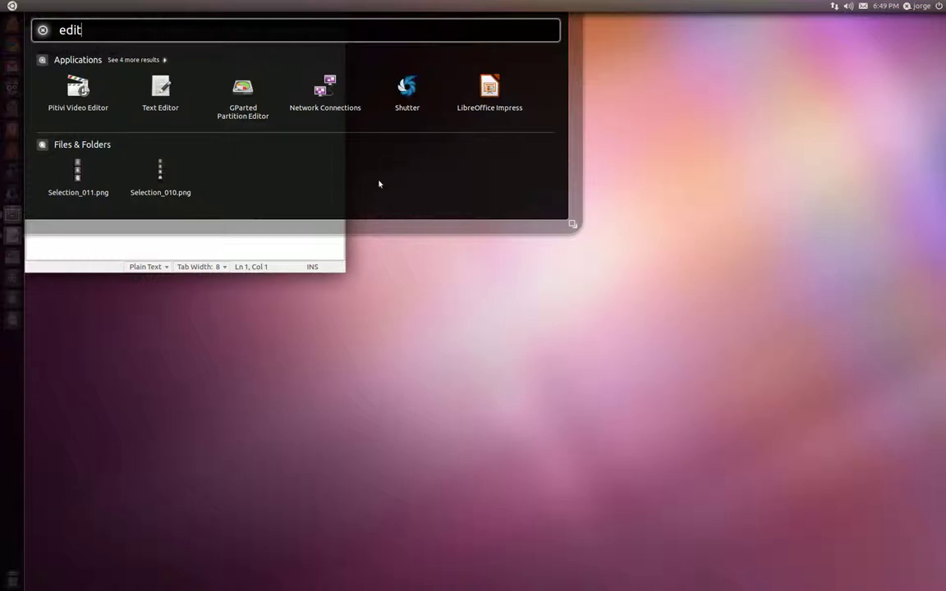
{"action": "key", "text": "Down"}
{"action": "key", "text": "Right"}
{"action": "key", "text": "Right"}
{"action": "key", "text": "Right"}
{"action": "key", "text": "Right"}
{"action": "key", "text": "Right"}
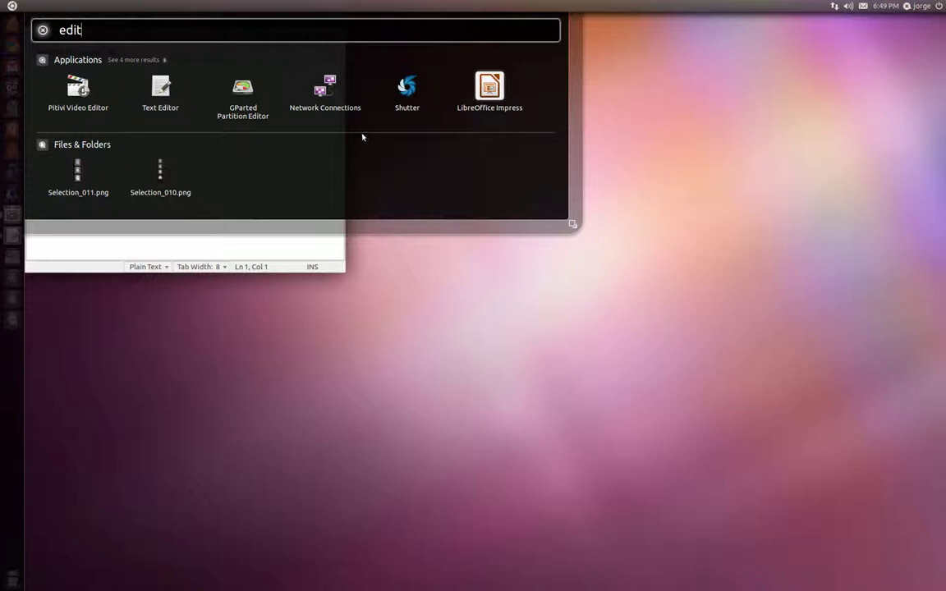
{"action": "left_click", "coordinate": [164, 60]}
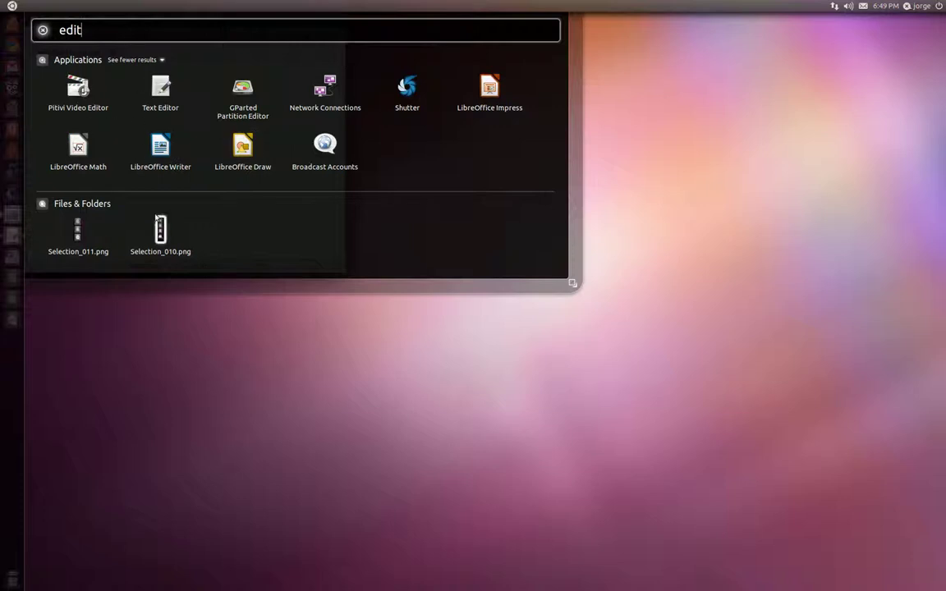
{"action": "key", "text": "Return"}
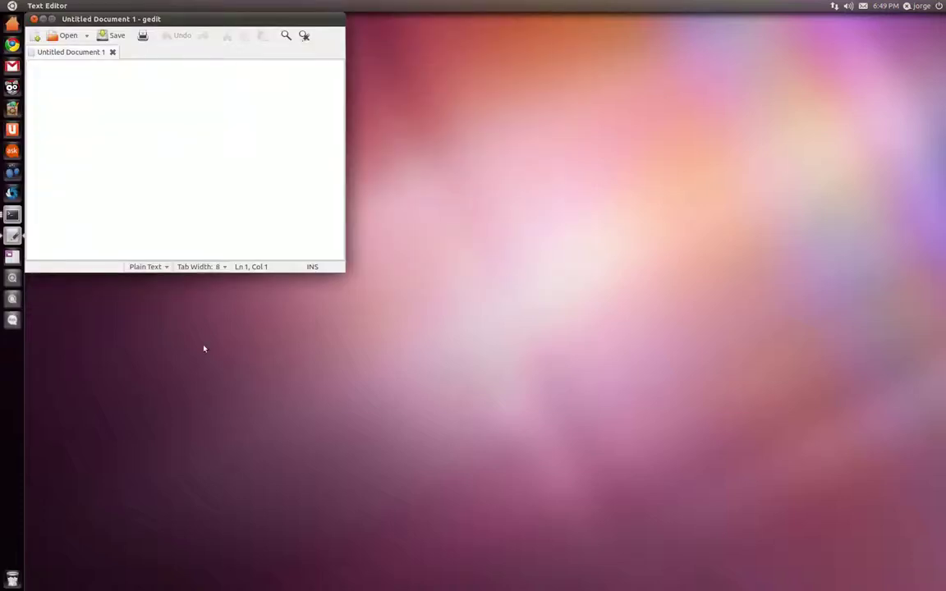
Run the command about:config to open the Ubuntu Unity Plugin settings
{"action": "key", "text": "alt+F2"}
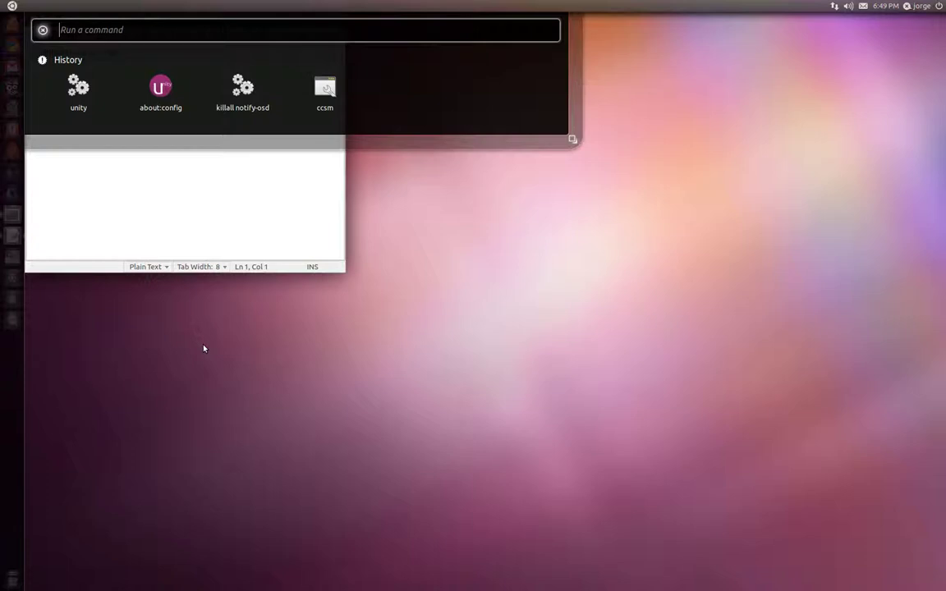
{"action": "type", "text": "about:"}
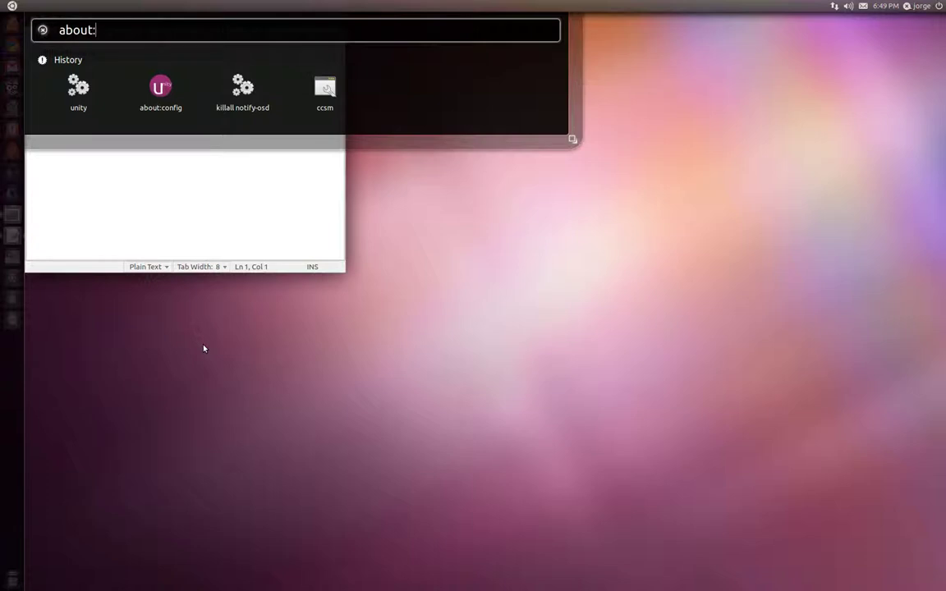
{"action": "type", "text": "config"}
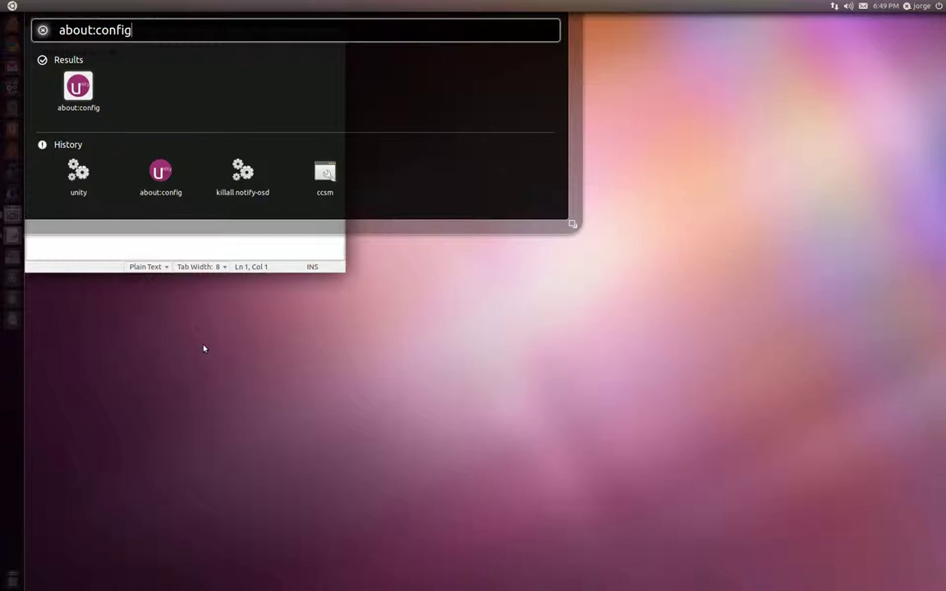
{"action": "key", "text": "Return"}
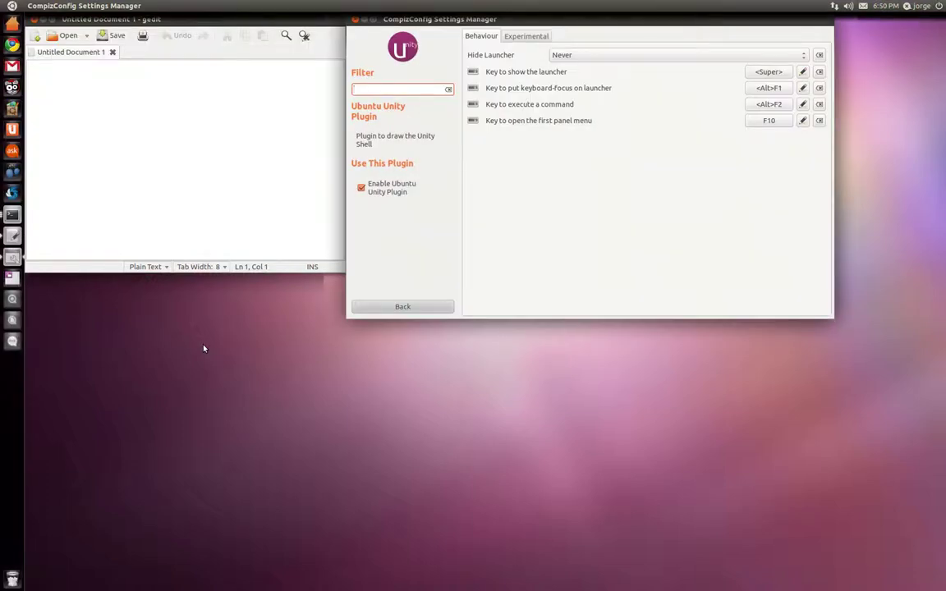
Close the CompizConfig settings window and move the text editor window away from the corner of the desktop
{"action": "left_click", "coordinate": [364, 19]}
{"action": "left_click_drag", "start_coordinate": [65, 15], "coordinate": [245, 70]}
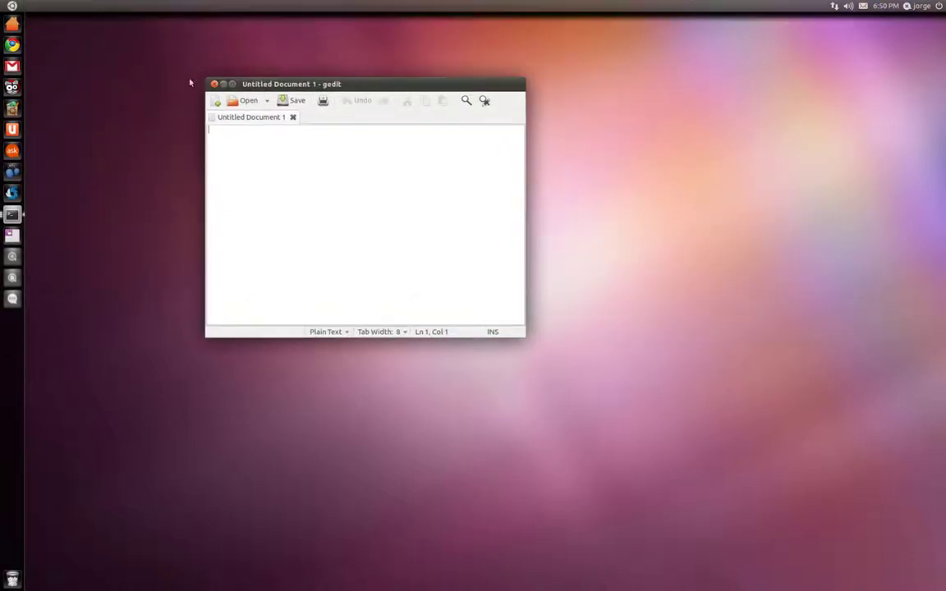
View the Applications lens and the Files & Folders lens, and close the Dash
{"action": "left_click", "coordinate": [13, 257]}
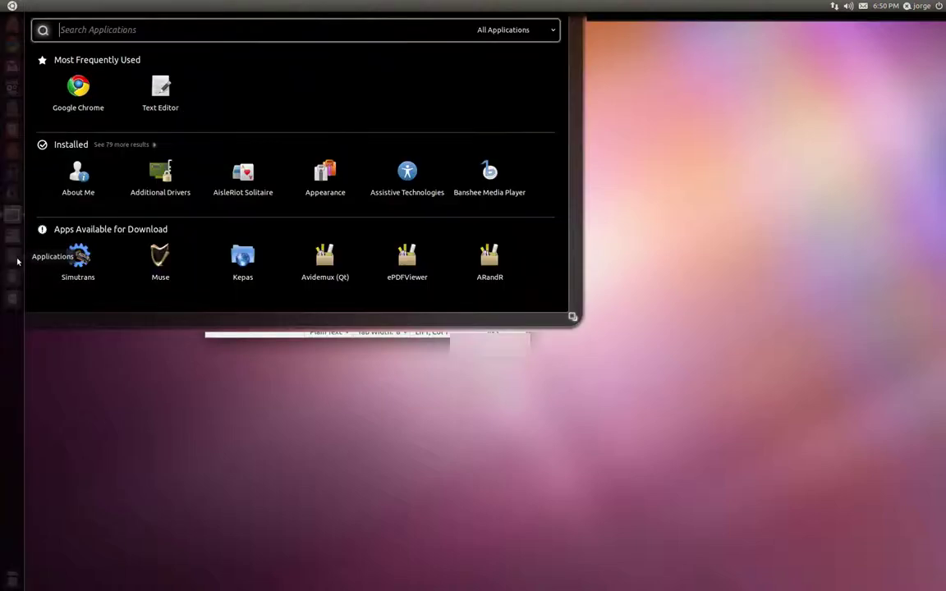
{"action": "left_click", "coordinate": [17, 260]}
{"action": "left_click", "coordinate": [14, 280]}
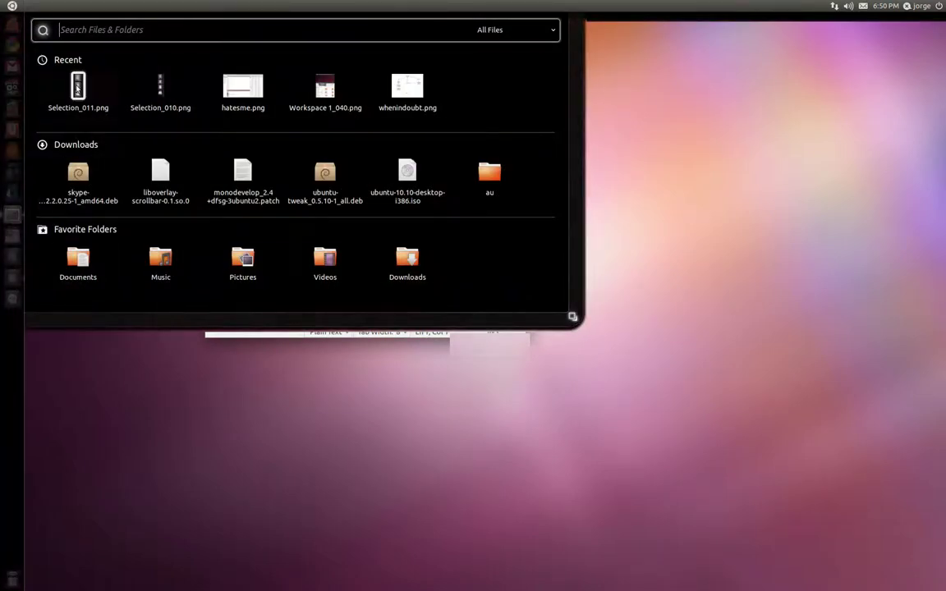
{"action": "left_click", "coordinate": [317, 397]}
List the Graphics applications and pin Shotwell Photo Manager to the launcher directly below Gmail
{"action": "right_click", "coordinate": [11, 260]}
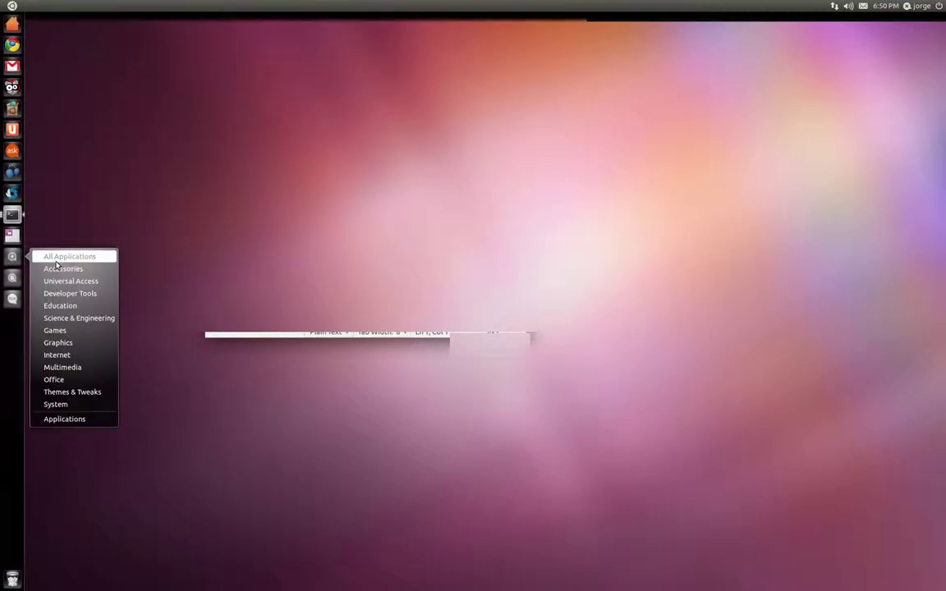
{"action": "left_click", "coordinate": [68, 346]}
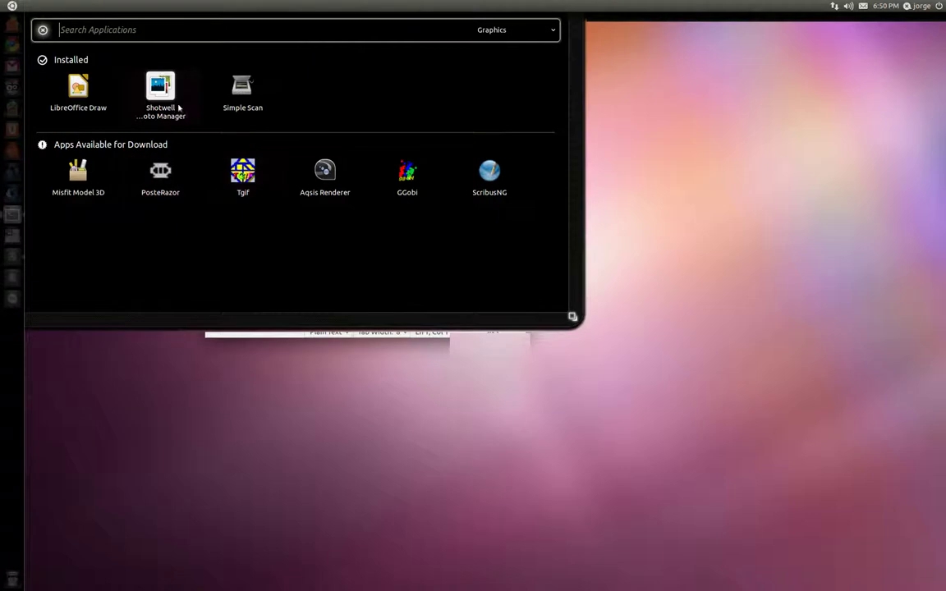
{"action": "left_click_drag", "start_coordinate": [160, 85], "coordinate": [11, 85]}
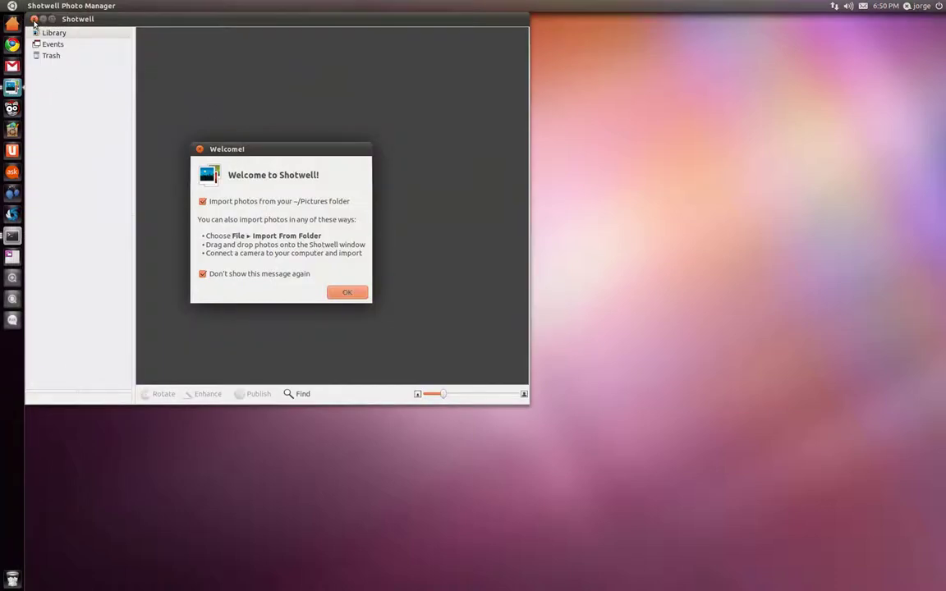
Accept Shotwell's welcome options to import photos from the Pictures folder and not show the message again, and close Shotwell
{"action": "left_click", "coordinate": [346, 293]}
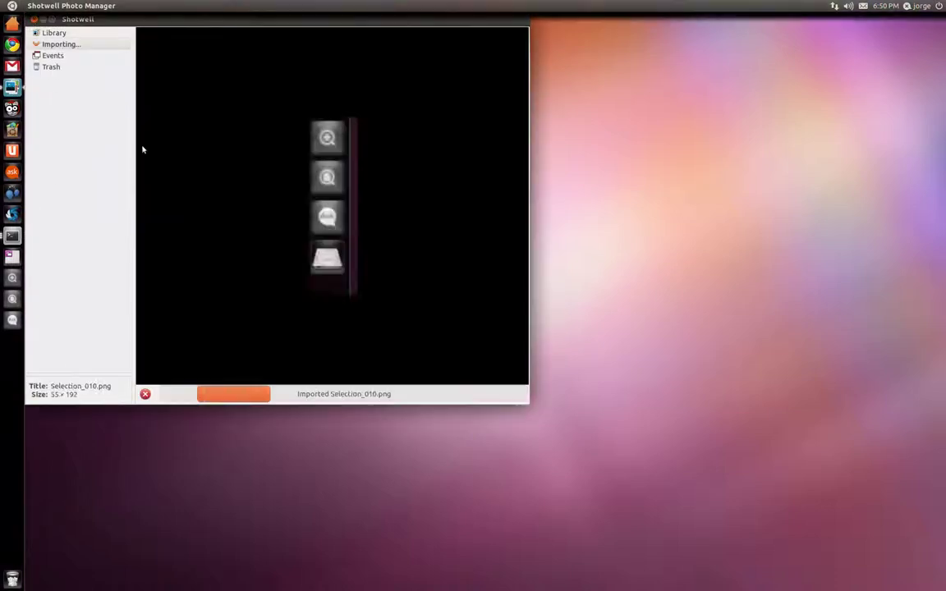
{"action": "left_click", "coordinate": [34, 19]}
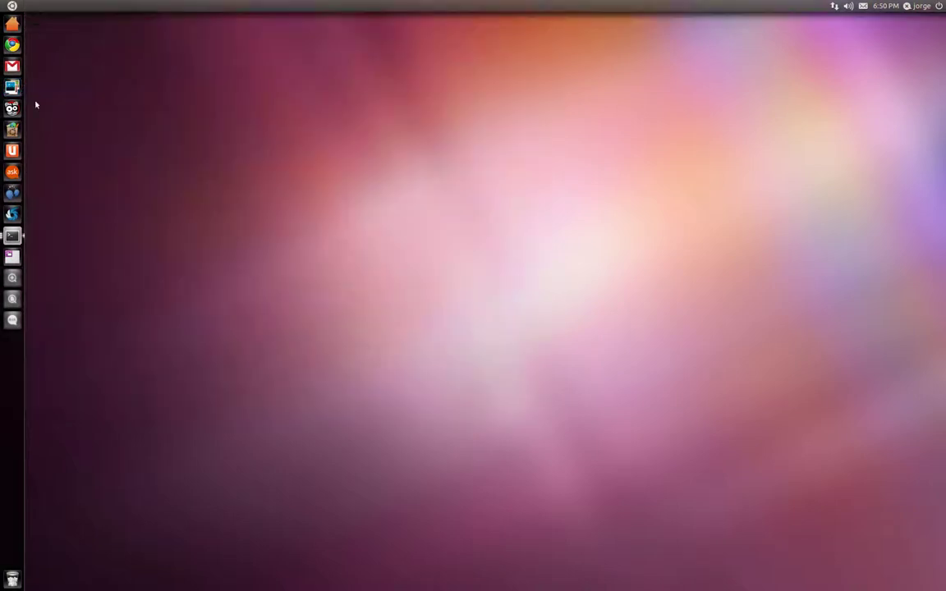
List the Internet applications and open the Software Center page of the downloadable Epiphany Web Browser
{"action": "right_click", "coordinate": [13, 277]}
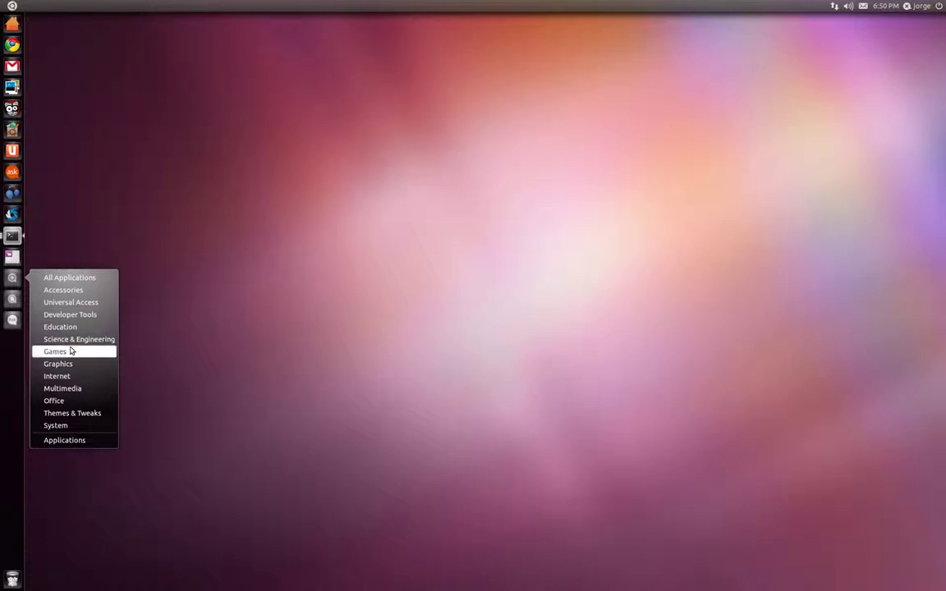
{"action": "left_click", "coordinate": [56, 376]}
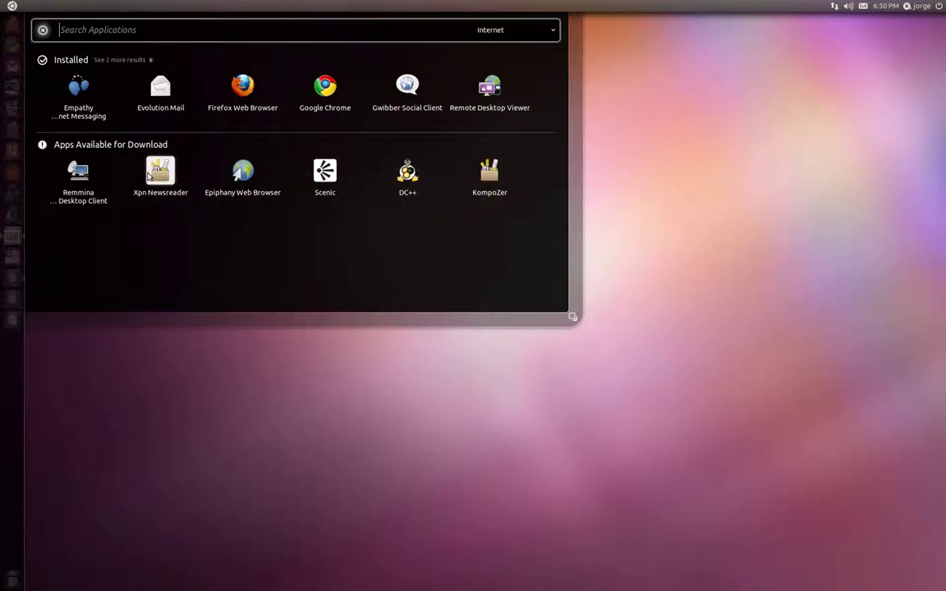
{"action": "left_click", "coordinate": [246, 179]}
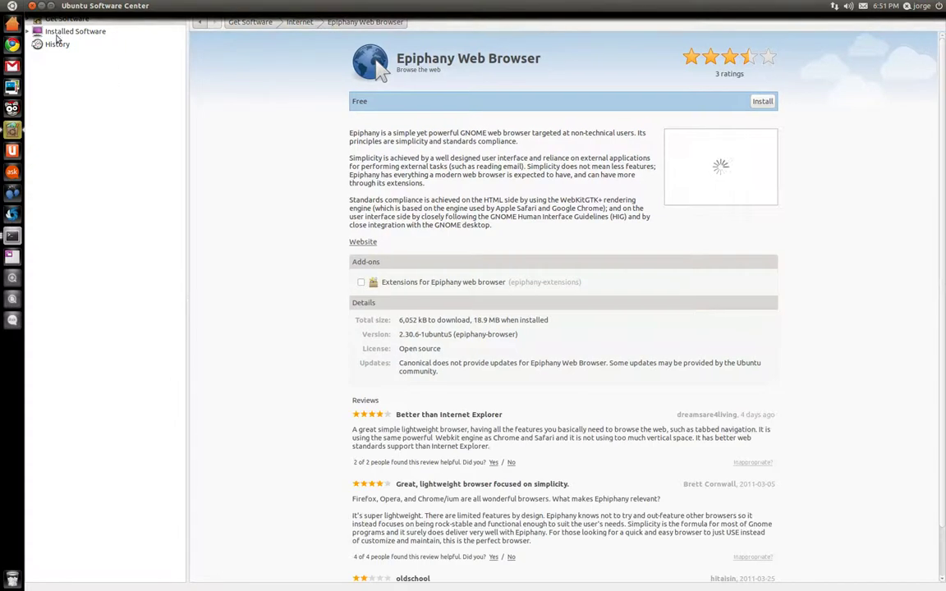
Install Epiphany Web Browser with the account password, have it added to the launcher, and close the Software Center
{"action": "left_click", "coordinate": [763, 101]}
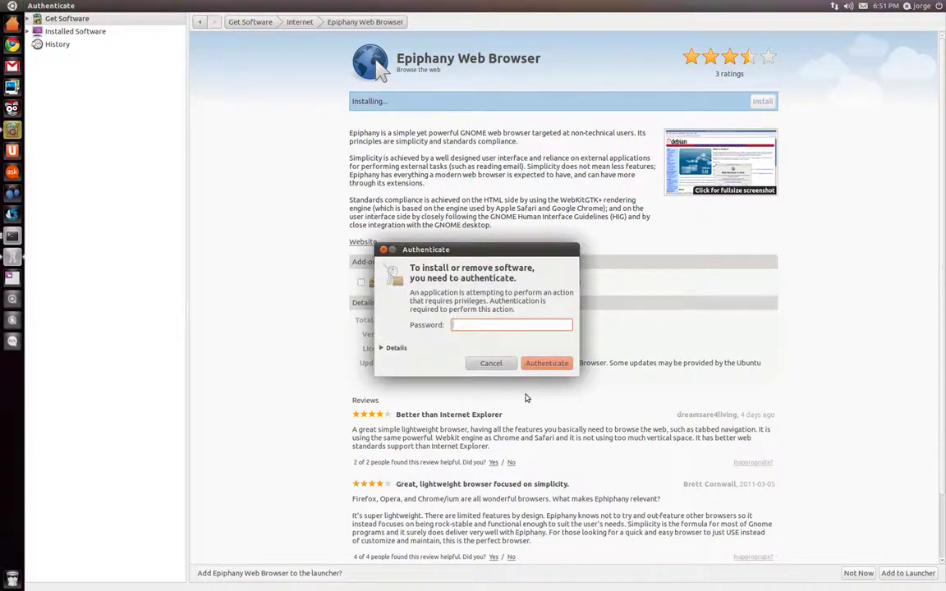
{"action": "key", "text": "Return"}
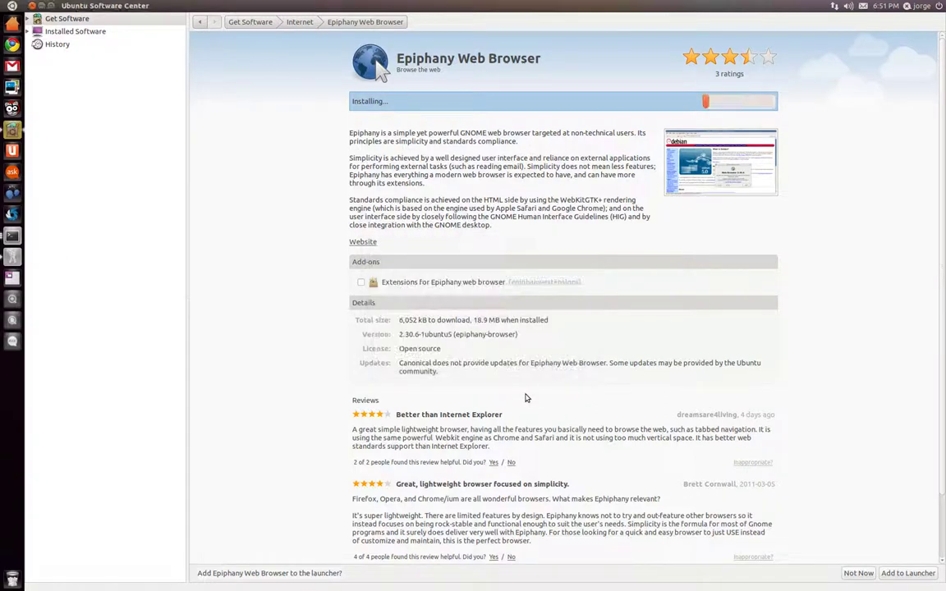
{"action": "left_click", "coordinate": [910, 574]}
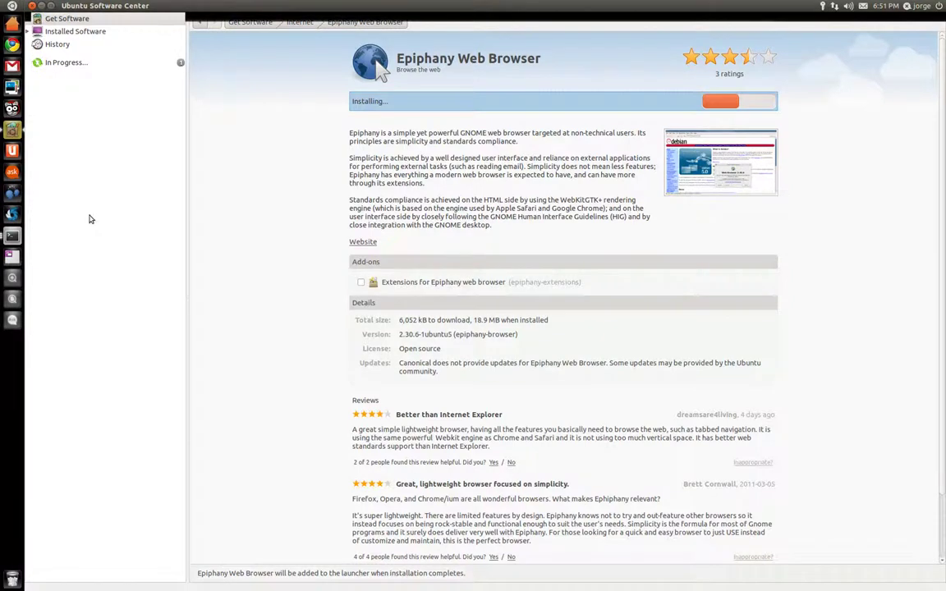
{"action": "left_click", "coordinate": [31, 5]}
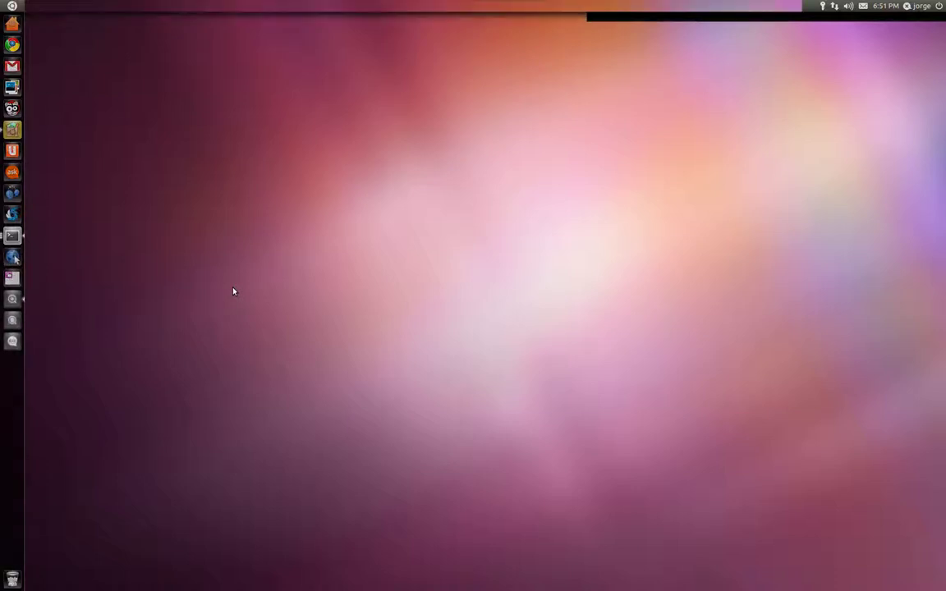
View the Applications lens, search the Dash for banshee, and close the Dash without launching anything
{"action": "key", "text": "super+a"}
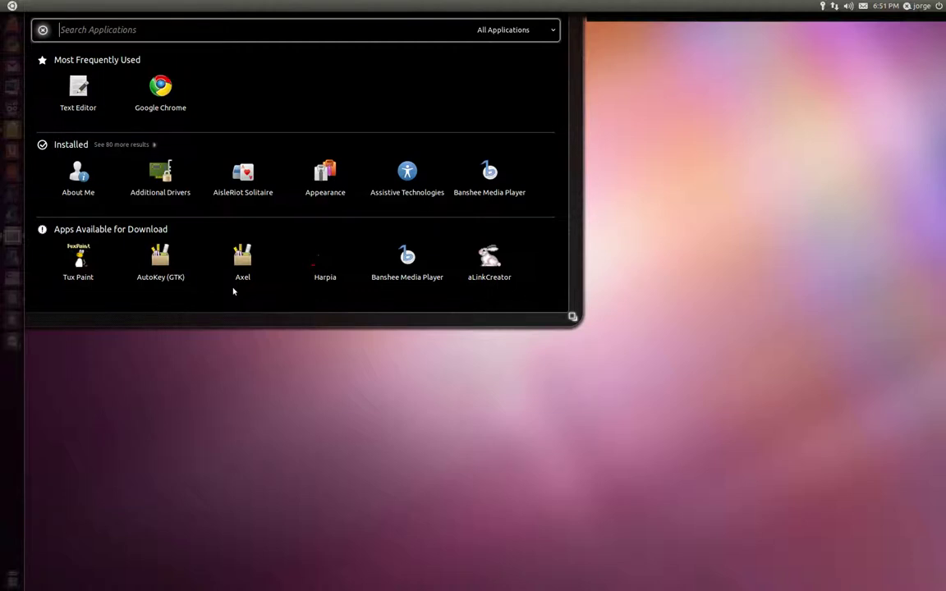
{"action": "key", "text": "super"}
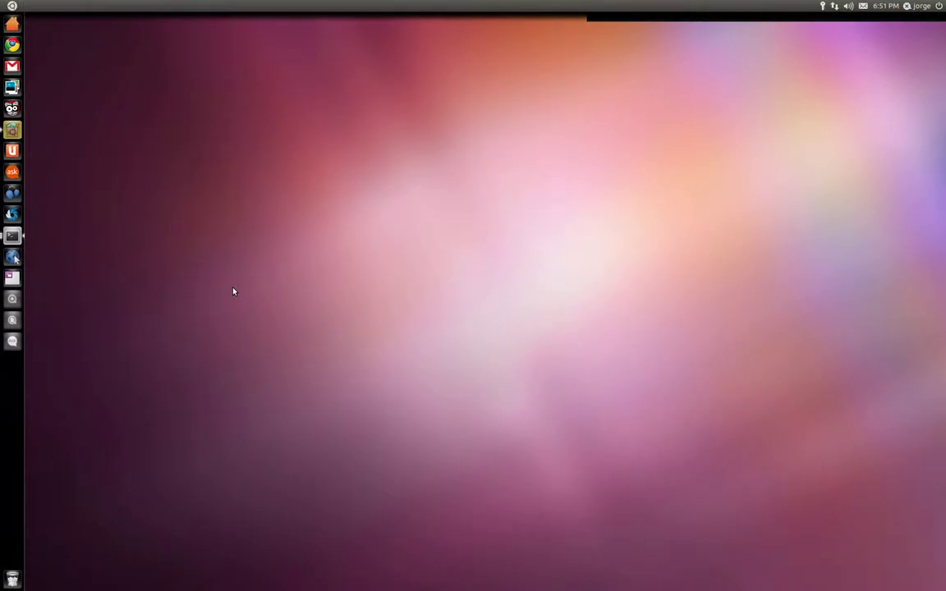
{"action": "key", "text": "super"}
{"action": "type", "text": "banse"}
{"action": "key", "text": "BackSpace"}
{"action": "type", "text": "hee"}
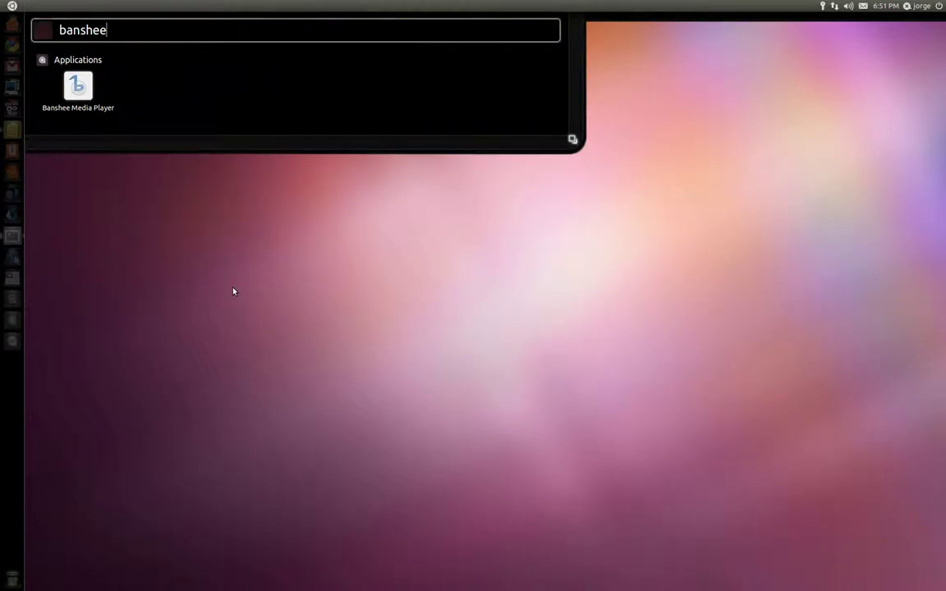
{"action": "key", "text": "Escape"}
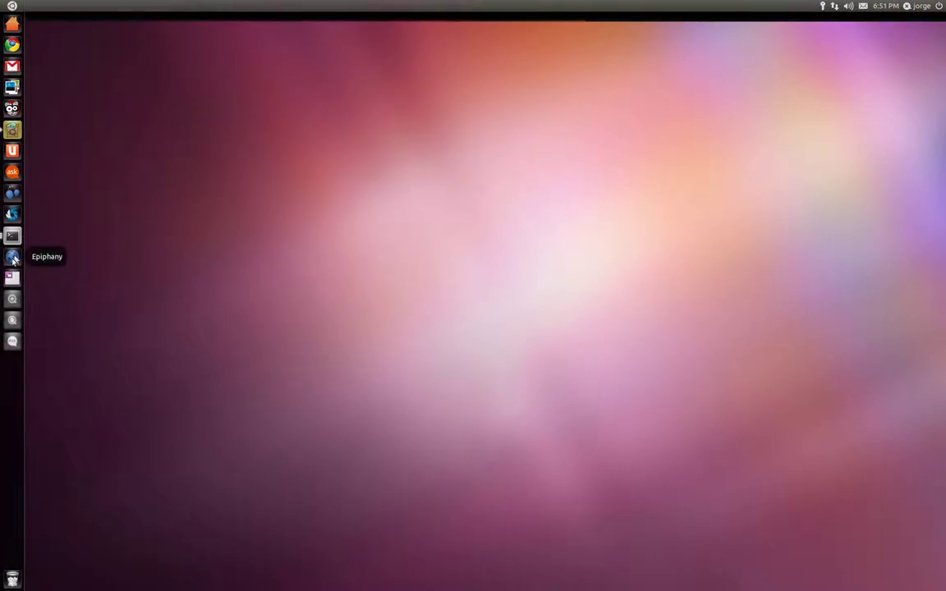
Move the Epiphany icon in the launcher to directly below Gmail
{"action": "left_click_drag", "start_coordinate": [14, 259], "coordinate": [13, 87]}
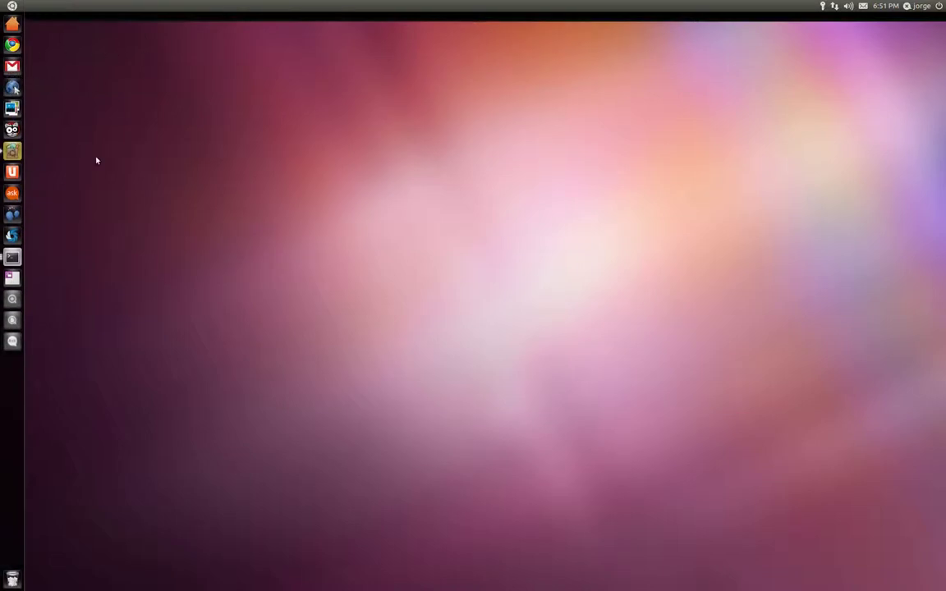
Examine the Files & Folders lens and its file type filter options, and close the Dash
{"action": "left_click", "coordinate": [13, 319]}
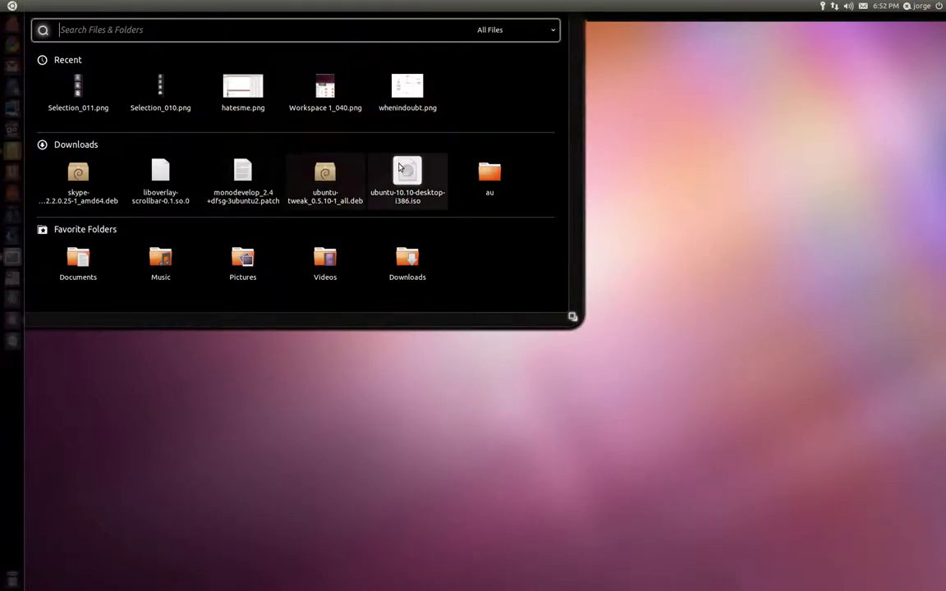
{"action": "left_click", "coordinate": [506, 30]}
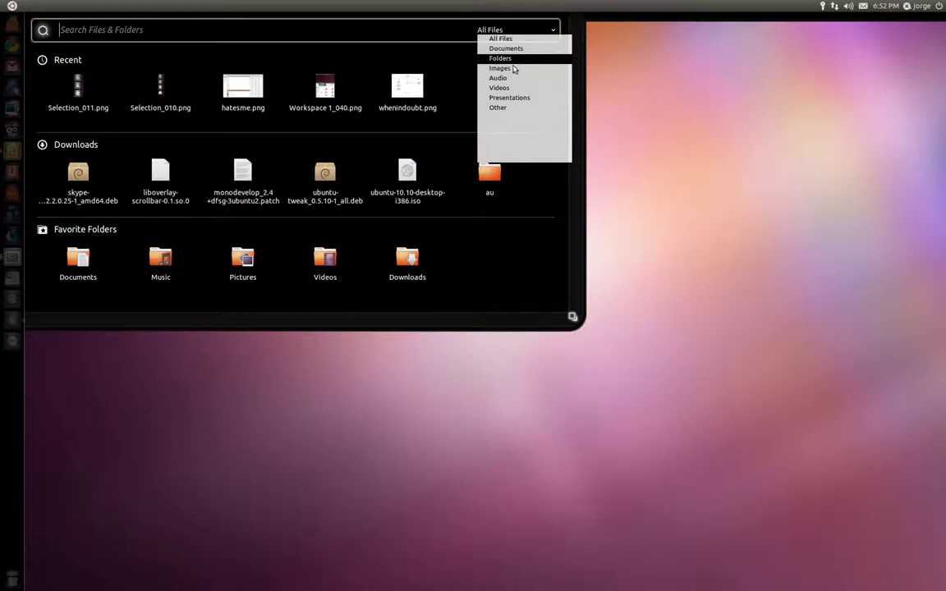
{"action": "left_click", "coordinate": [511, 254]}
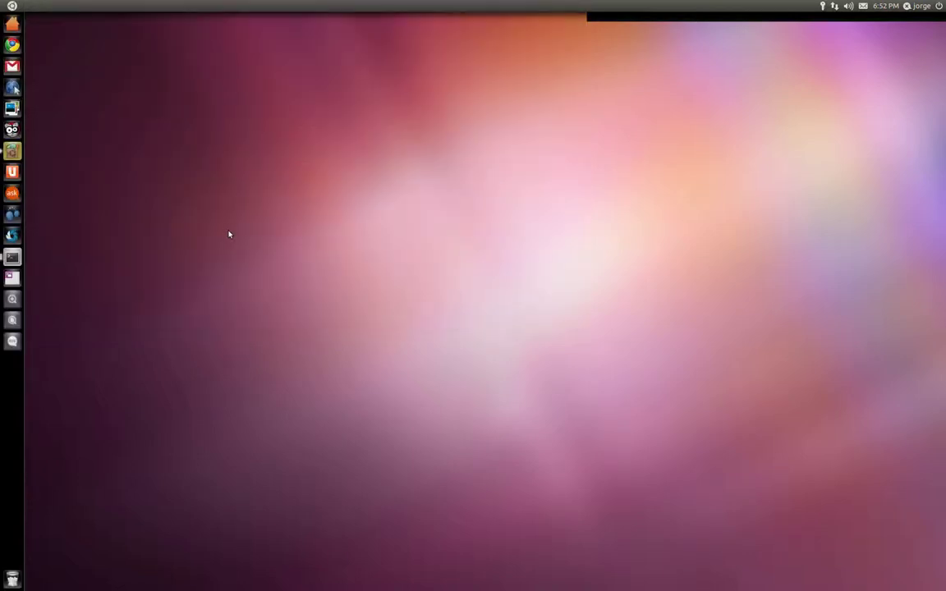
Search the Ask Ubuntu lens for "how do I configure unity?", read the "How can I configure Unity?" question, and close the browser
{"action": "left_click", "coordinate": [9, 343]}
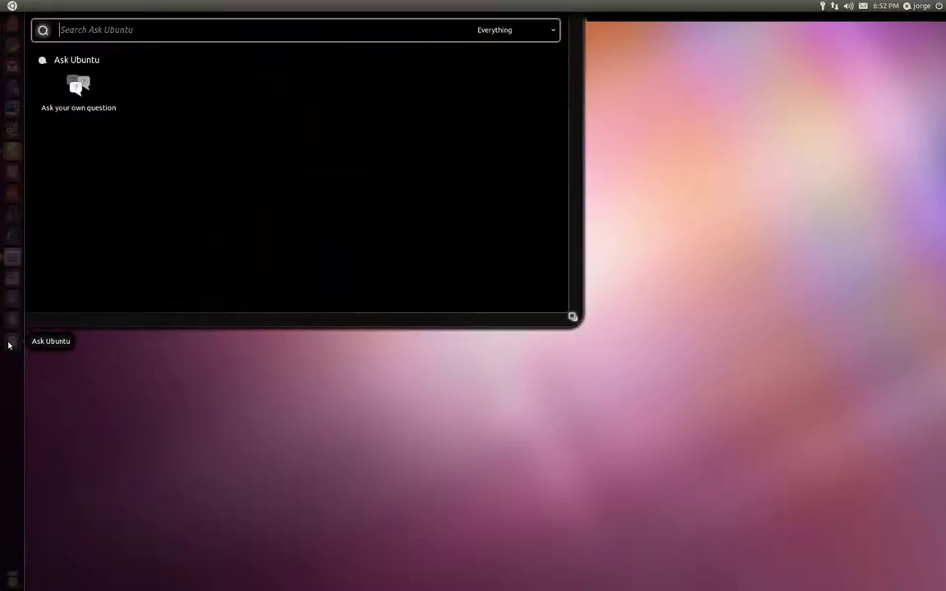
{"action": "left_click", "coordinate": [41, 349]}
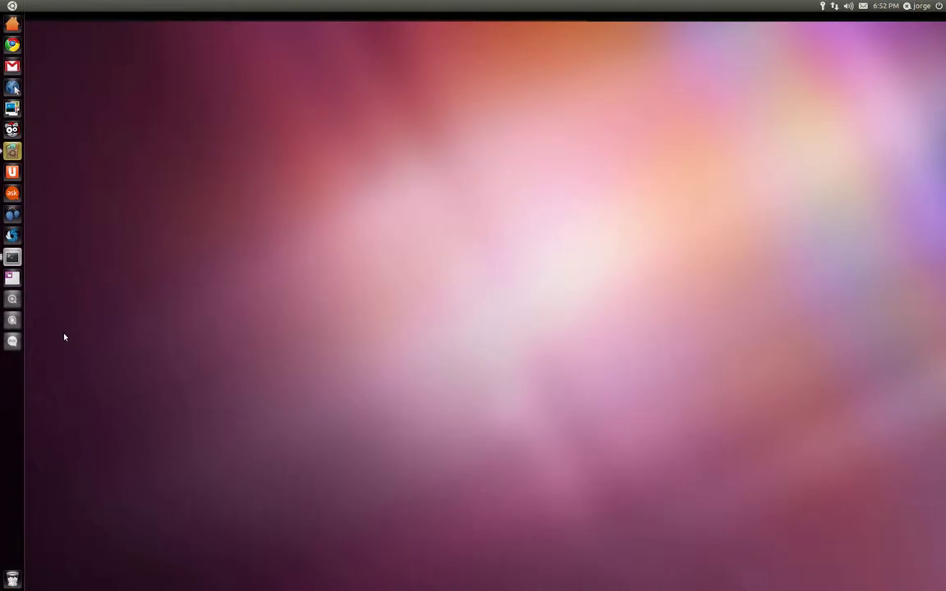
{"action": "key", "text": "super+u"}
{"action": "type", "text": "how do I configur"}
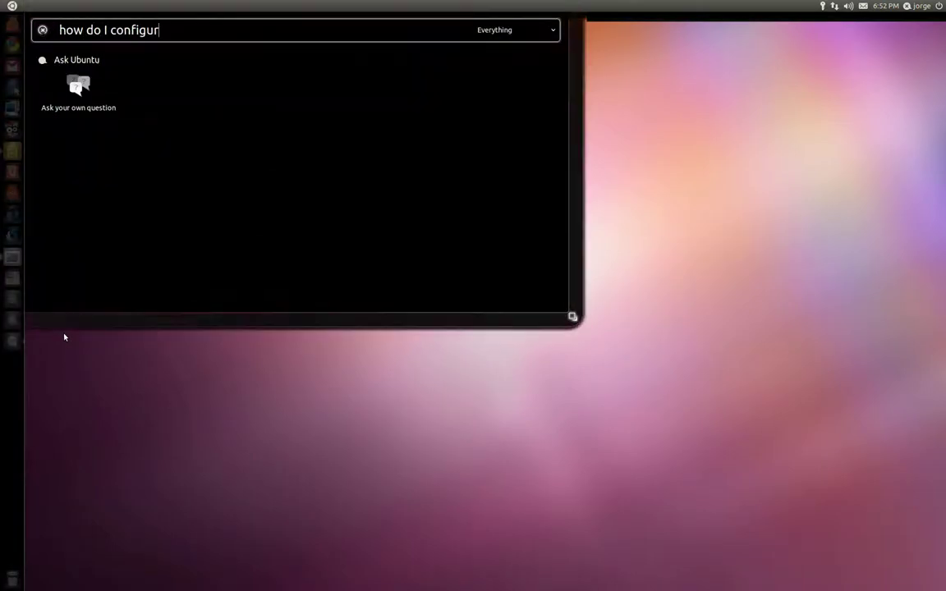
{"action": "type", "text": "e unity?"}
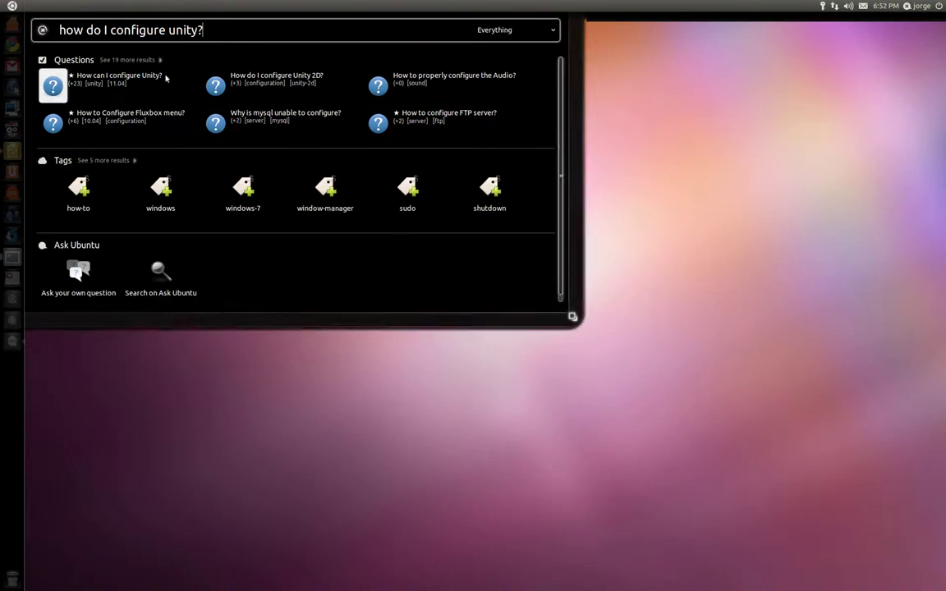
{"action": "left_click", "coordinate": [122, 76]}
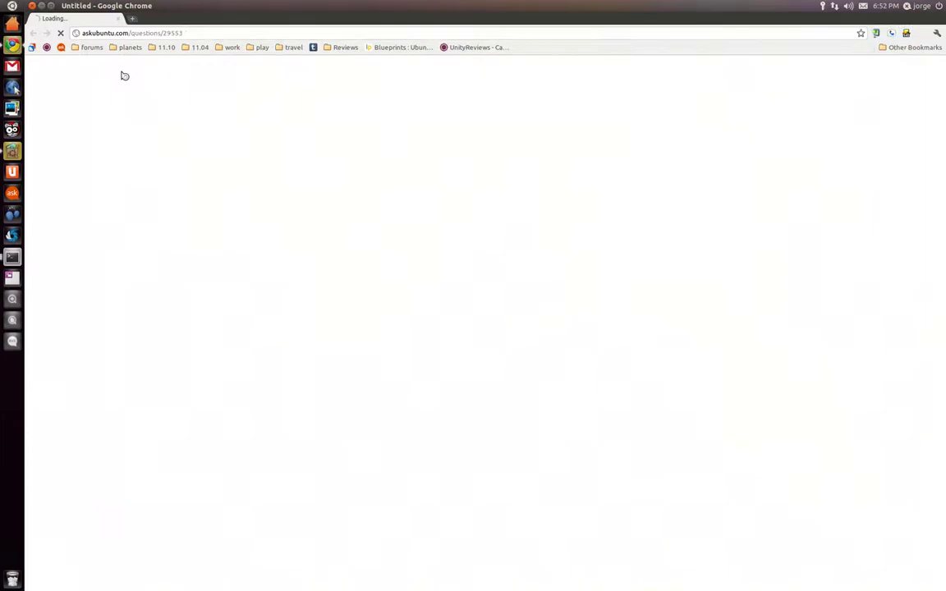
{"action": "scroll", "coordinate": [197, 172], "scroll_direction": "down", "scroll_amount": 10}
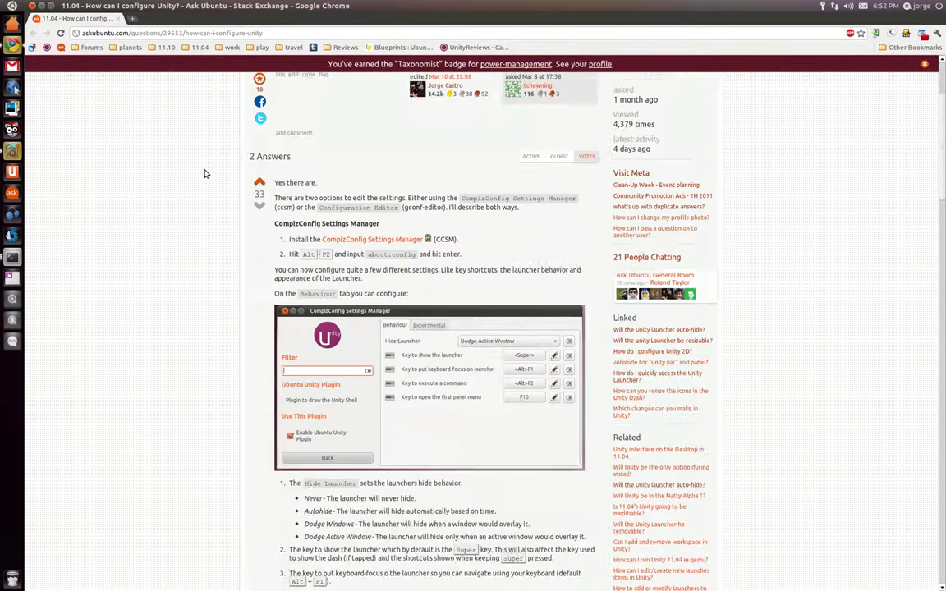
{"action": "scroll", "coordinate": [187, 172], "scroll_direction": "down", "scroll_amount": 3}
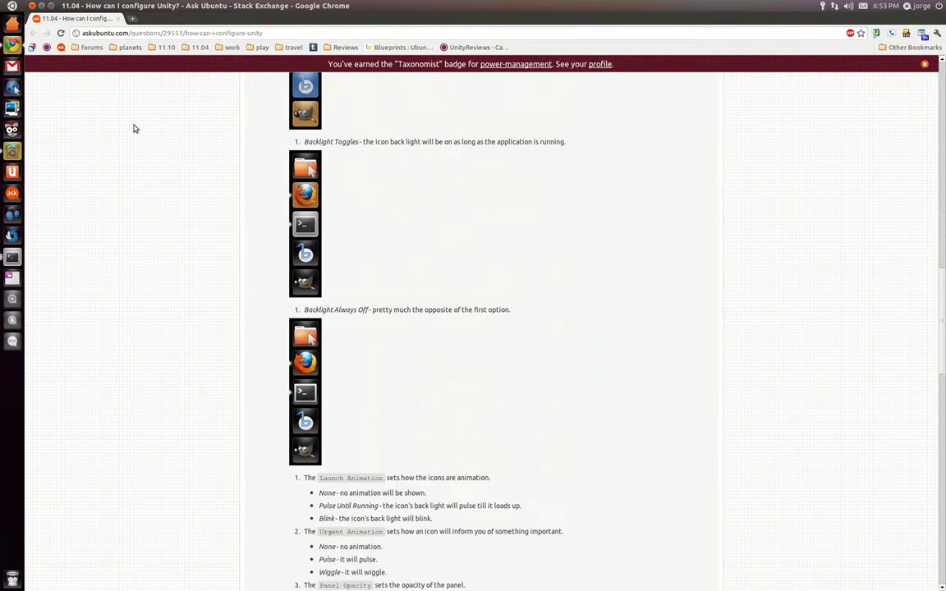
{"action": "left_click_drag", "start_coordinate": [97, 23], "coordinate": [229, 75]}
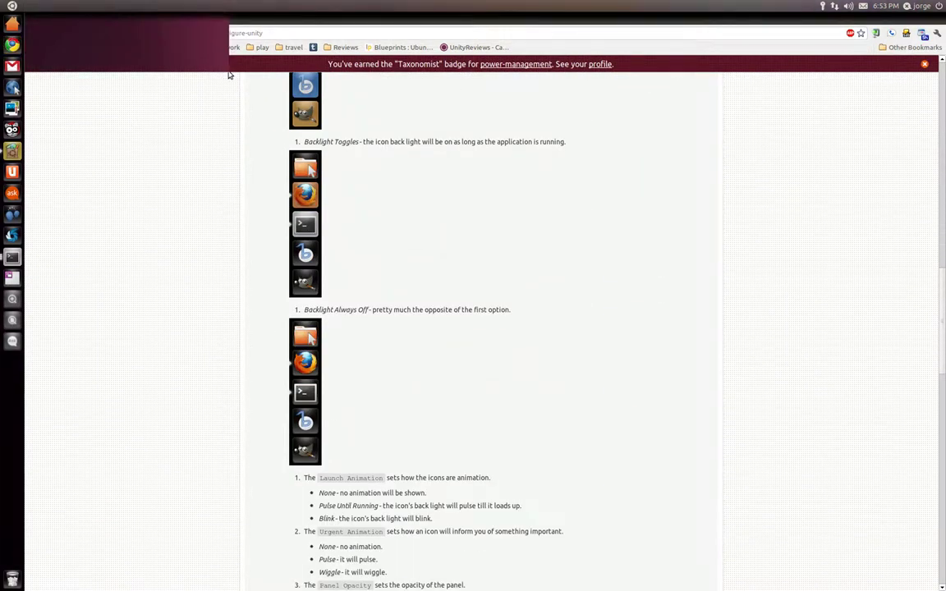
Search the Ask Ubuntu lens for "unity keyboard shortcuts" and read the "Unity keyboard/mouse shortcuts" question down to its Mouse Tricks section
{"action": "type", "text": "unit"}
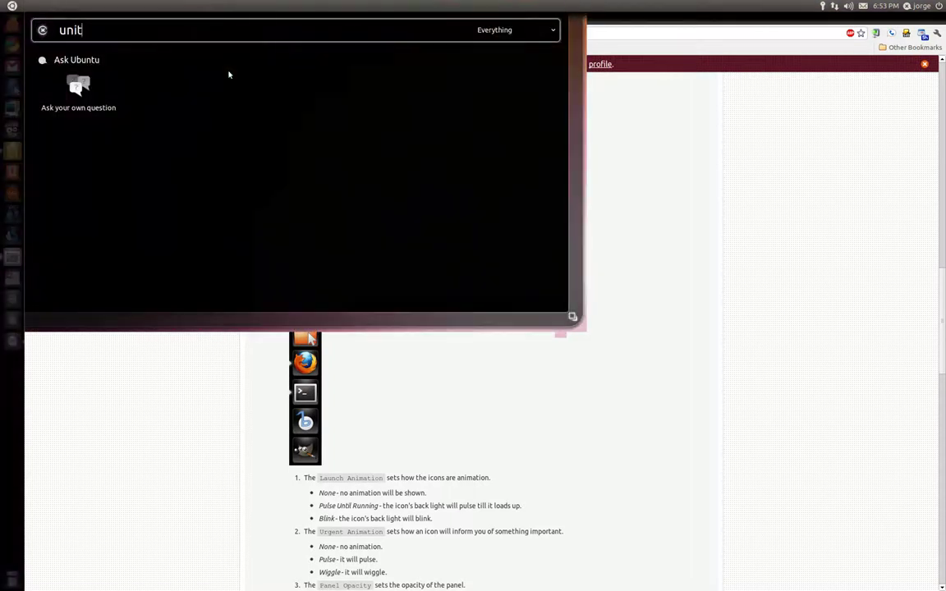
{"action": "type", "text": "y keyboard shor"}
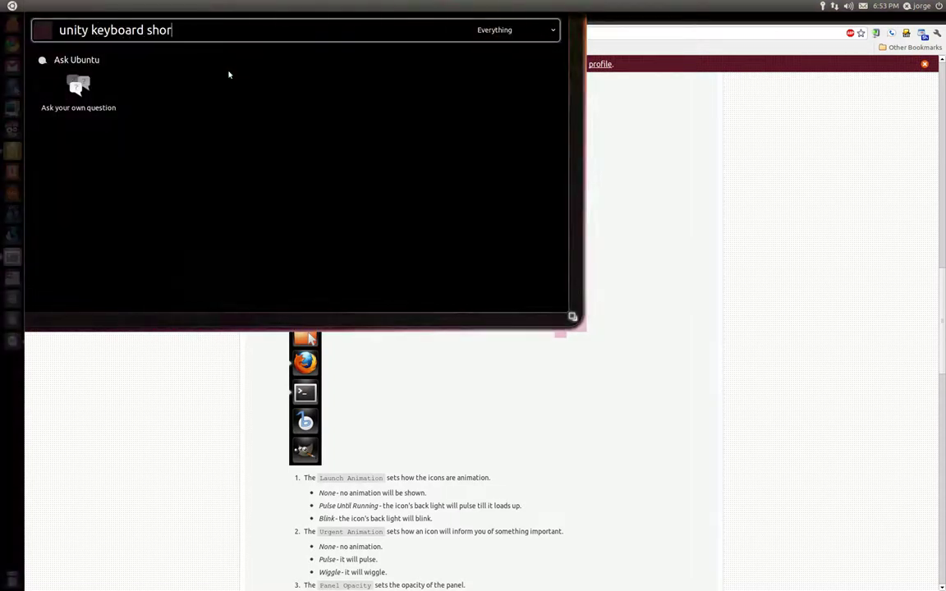
{"action": "type", "text": "tcuts"}
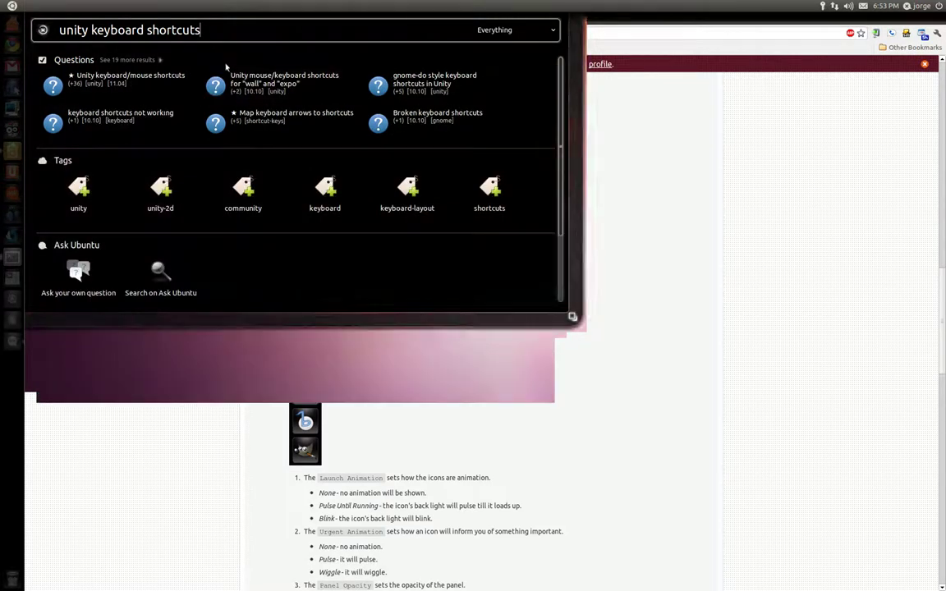
{"action": "left_click", "coordinate": [94, 76]}
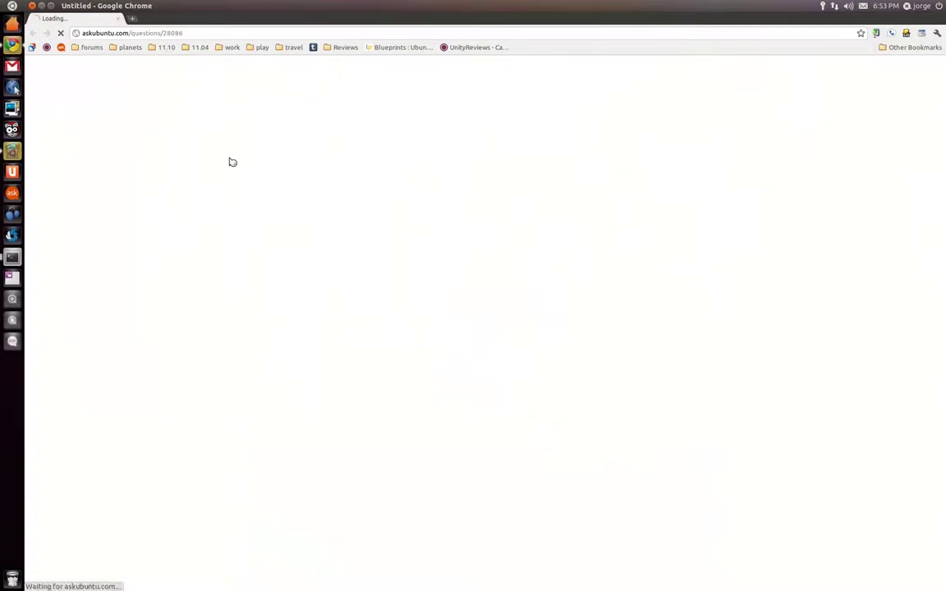
{"action": "scroll", "coordinate": [232, 159], "scroll_direction": "down", "scroll_amount": 15}
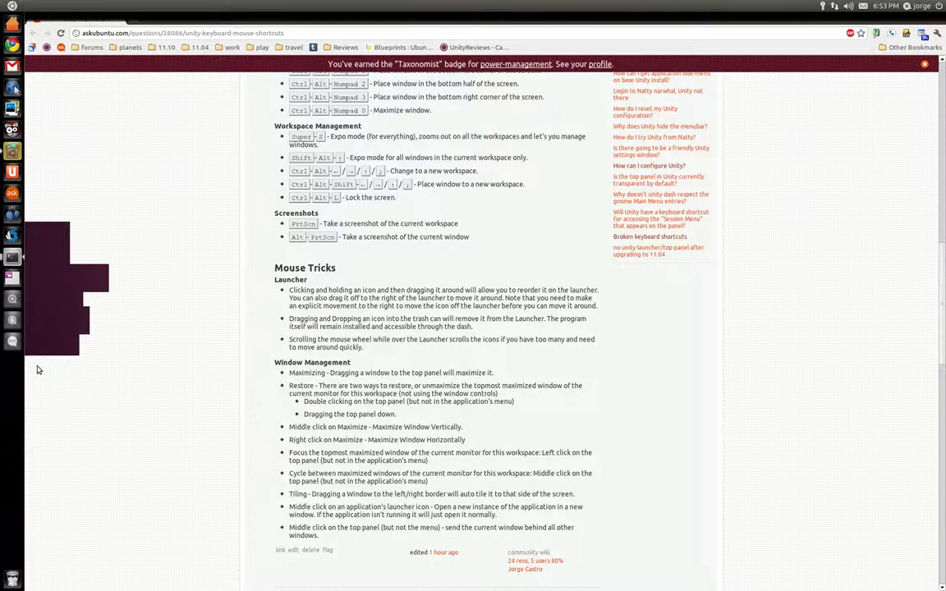
Search the Dash for "this funny video" and close the Dash without opening anything
{"action": "key", "text": "super"}
{"action": "type", "text": "this funny video"}
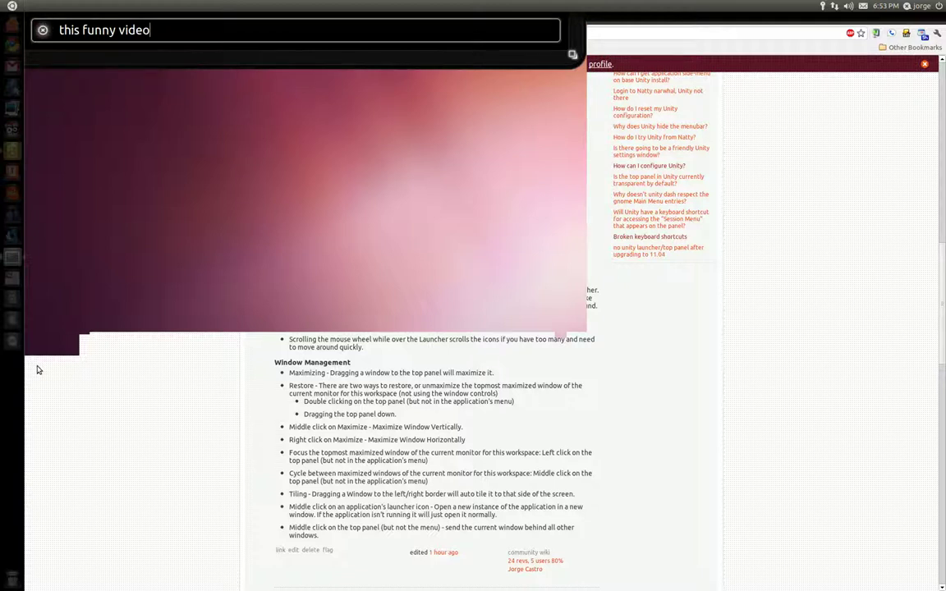
{"action": "key", "text": "Escape"}
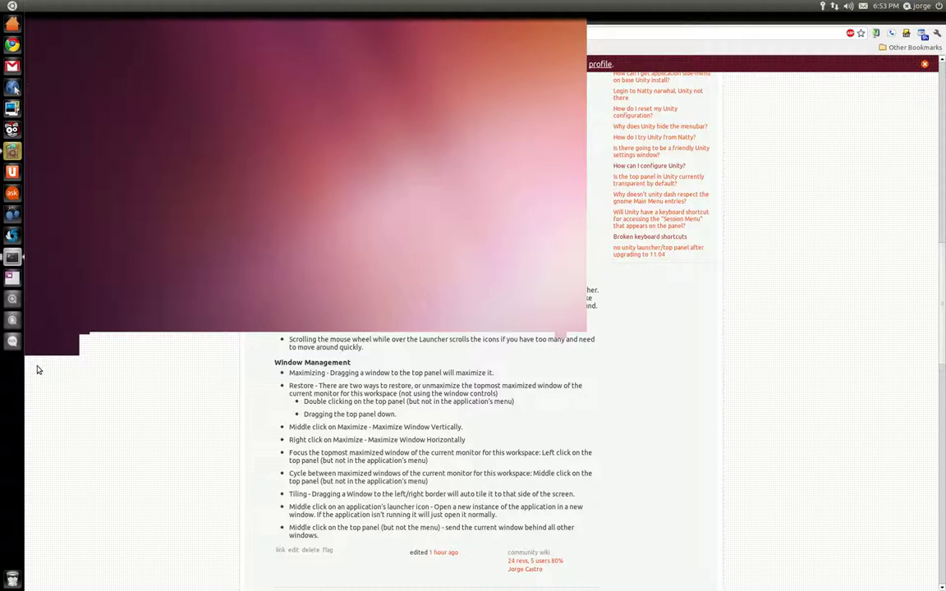
Search the Dash for "video", pin Pitivi Video Editor to the launcher below Gmail, and remove it through the launcher's trash
{"action": "key", "text": "super"}
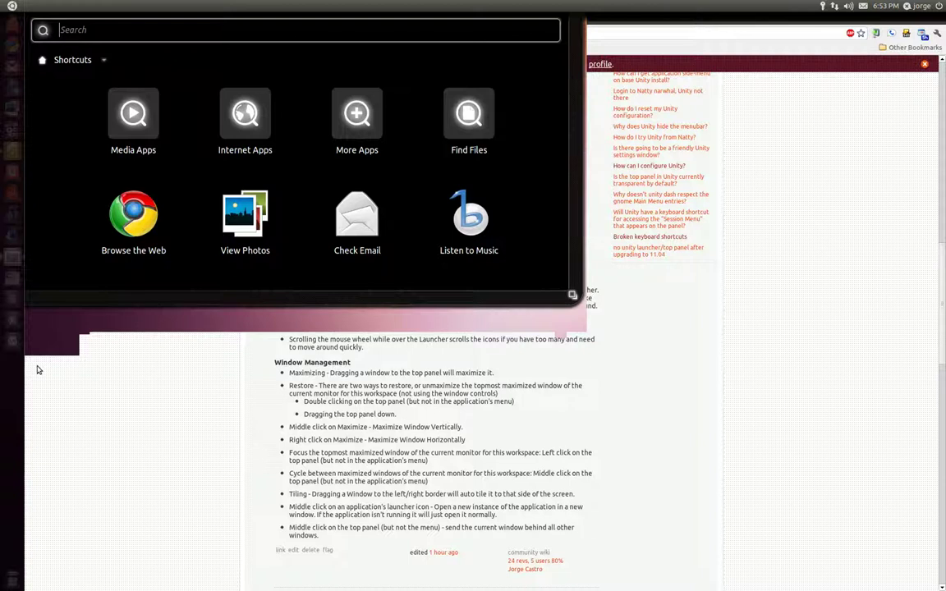
{"action": "key", "text": "super"}
{"action": "key", "text": "super"}
{"action": "type", "text": "video"}
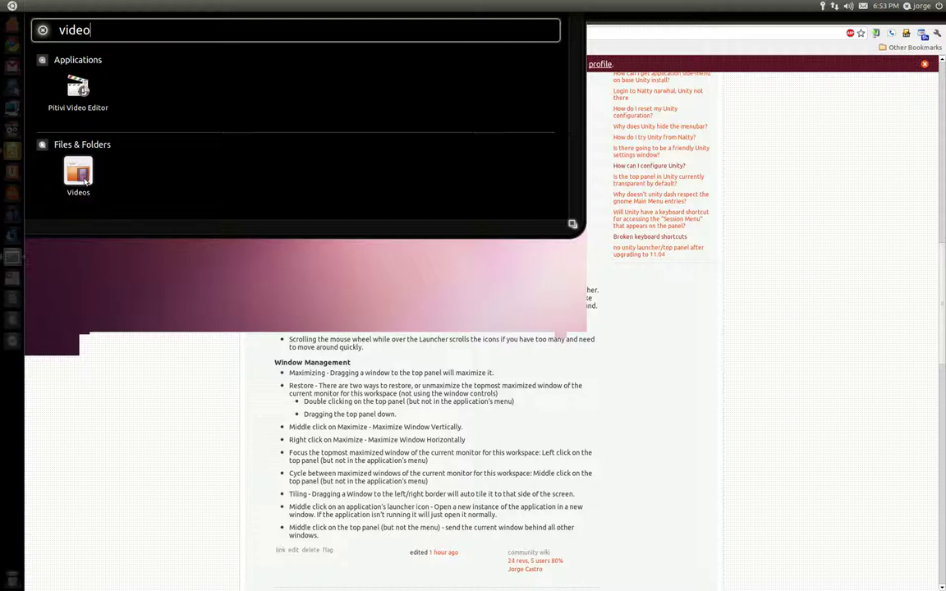
{"action": "left_click", "coordinate": [78, 87]}
{"action": "left_click_drag", "start_coordinate": [29, 84], "coordinate": [20, 85]}
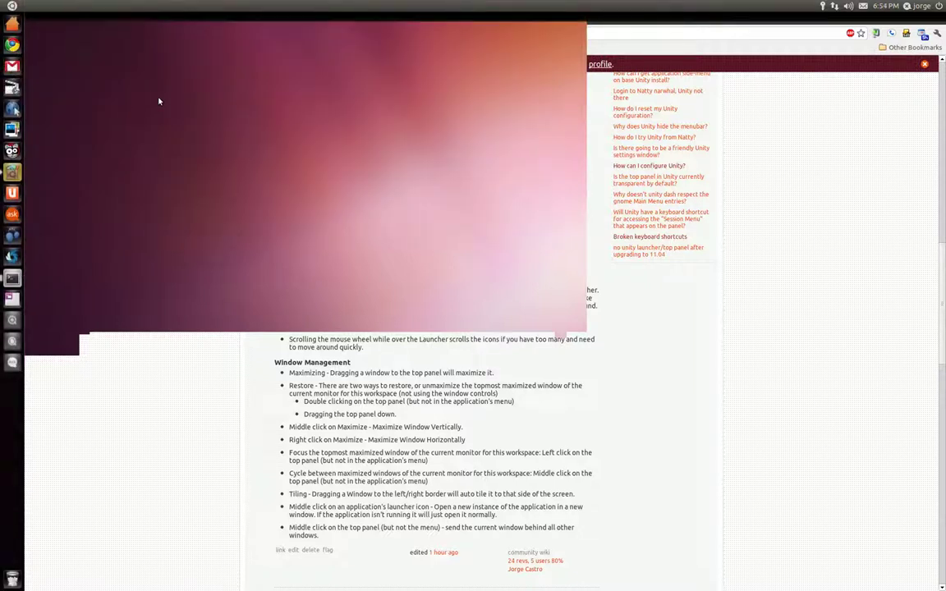
{"action": "left_click_drag", "start_coordinate": [12, 87], "coordinate": [14, 581]}
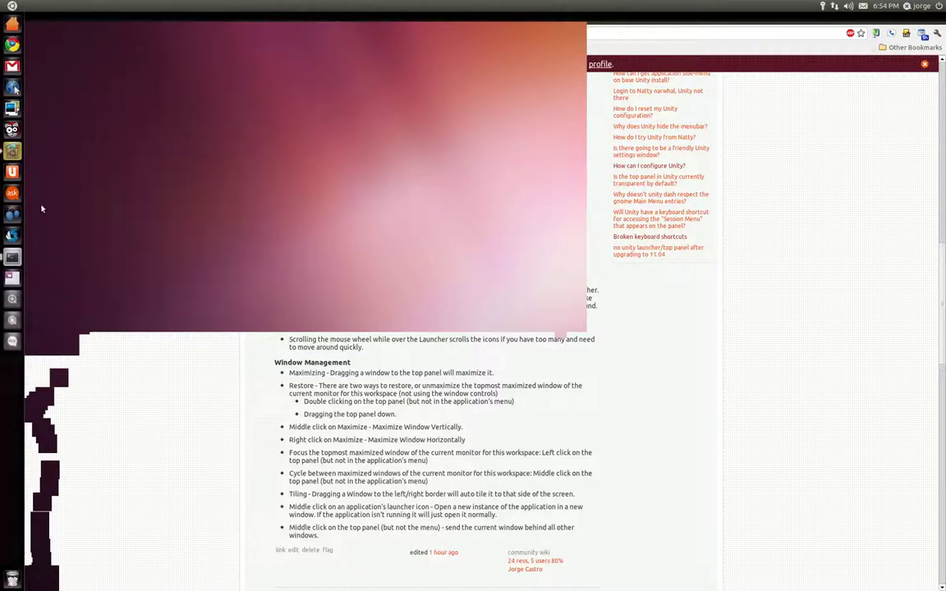
Examine the screen capture options in Shutter's launcher quicklist and dismiss it
{"action": "right_click", "coordinate": [12, 236]}
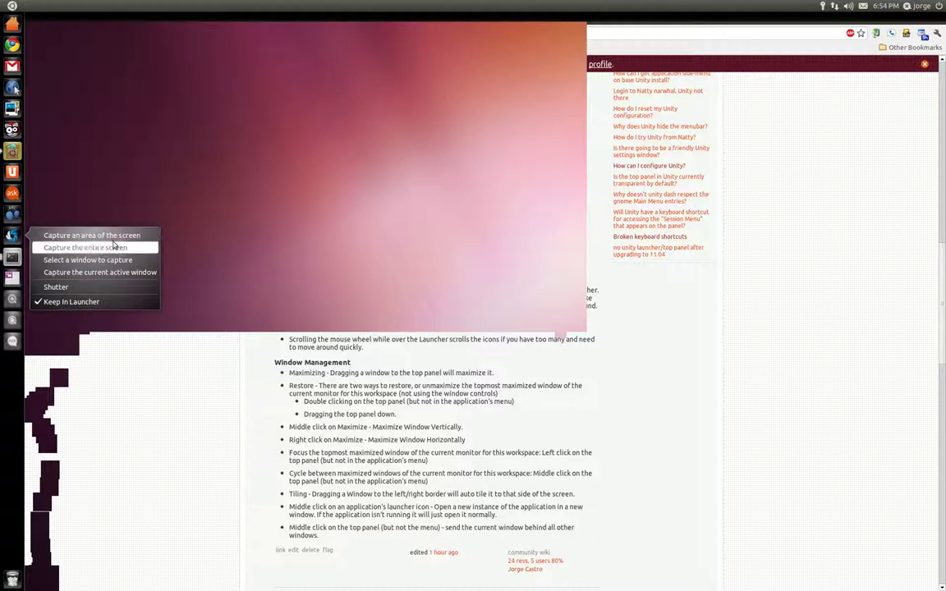
{"action": "left_click", "coordinate": [141, 158]}
Search the Dash for "firef", pin Firefox Web Browser to the launcher directly above Chrome, and show its quicklist
{"action": "key", "text": "super"}
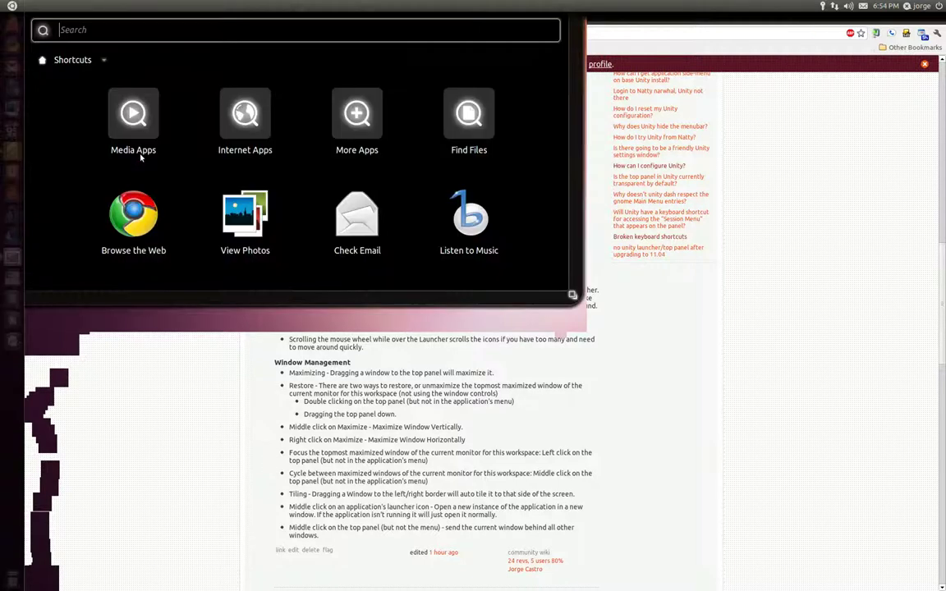
{"action": "type", "text": "firef"}
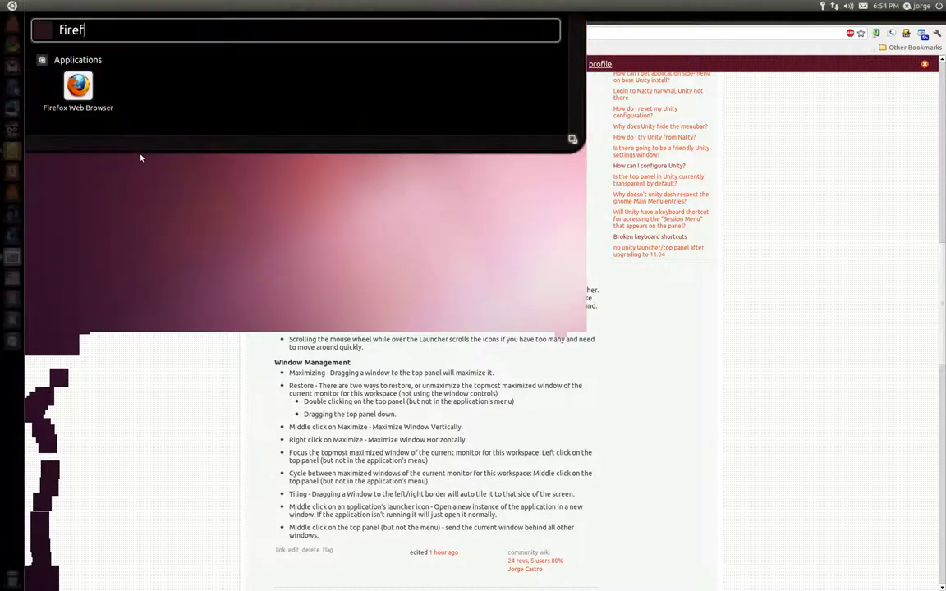
{"action": "left_click_drag", "start_coordinate": [78, 85], "coordinate": [12, 44]}
{"action": "right_click", "coordinate": [12, 45]}
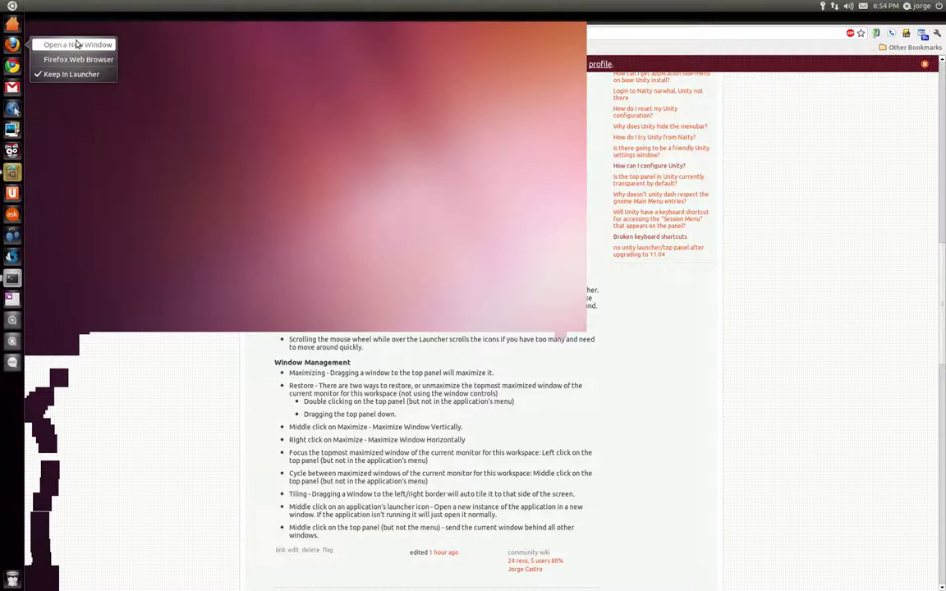